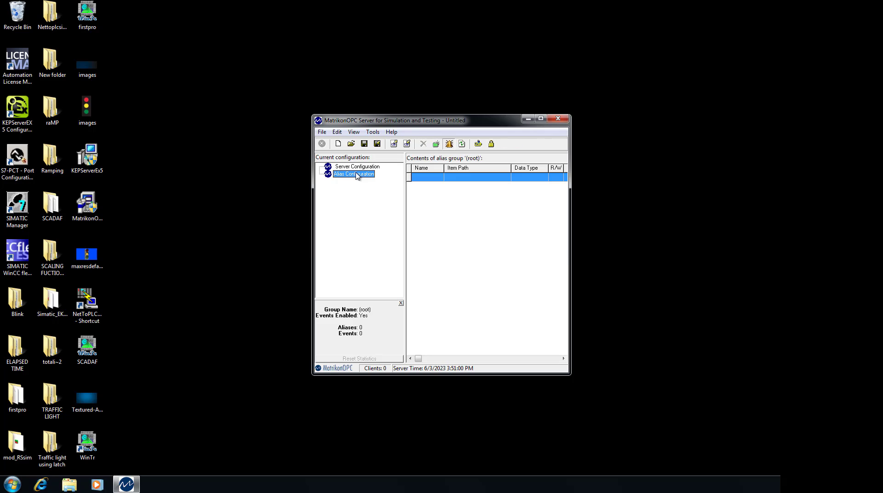
Step: Create a holding register alias called Level with data type LONG in the root alias group and save it
right_click(428, 179)
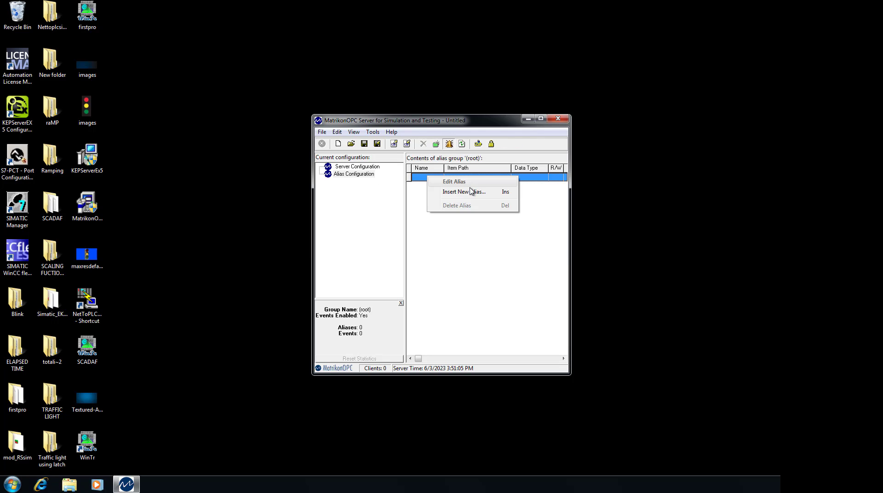
left_click(471, 192)
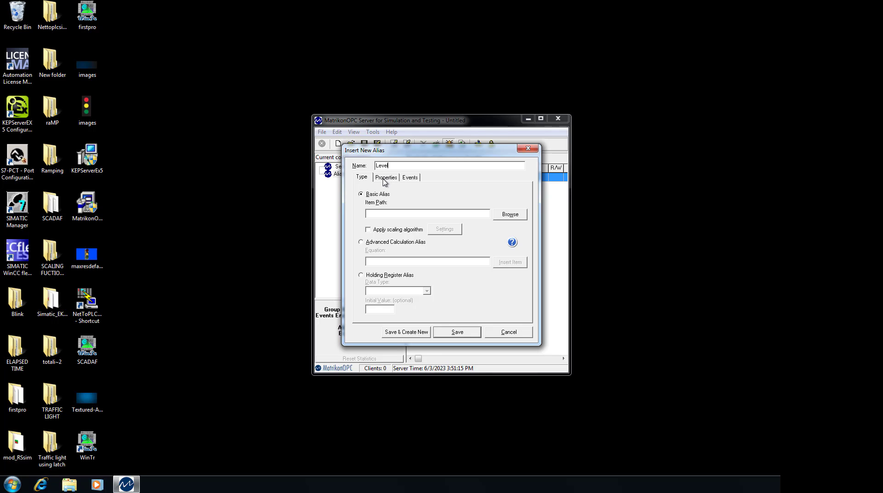
left_click(364, 276)
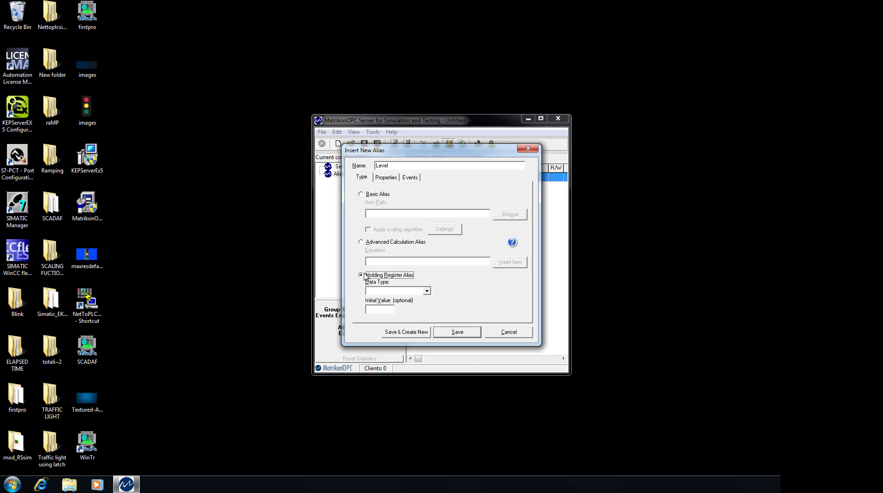
left_click(427, 291)
left_click(391, 306)
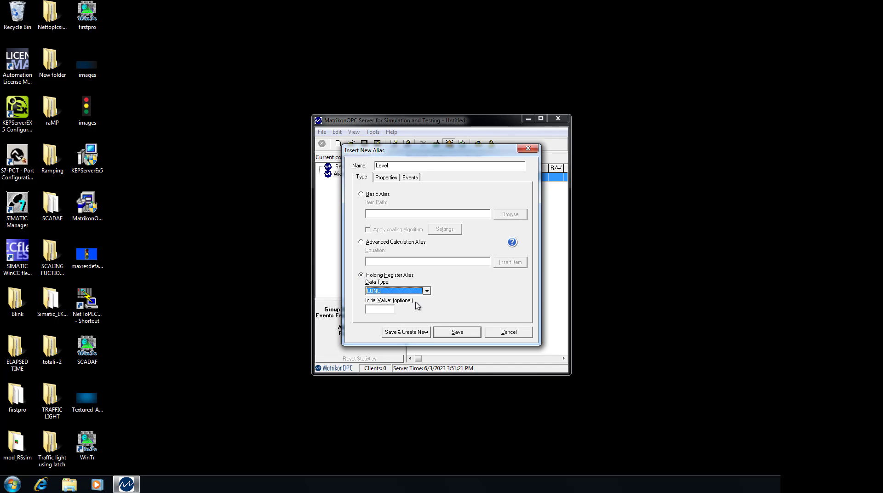
left_click(457, 332)
Step: Create a second holding register alias called flow with data type LONG in the root alias group and save it
right_click(424, 185)
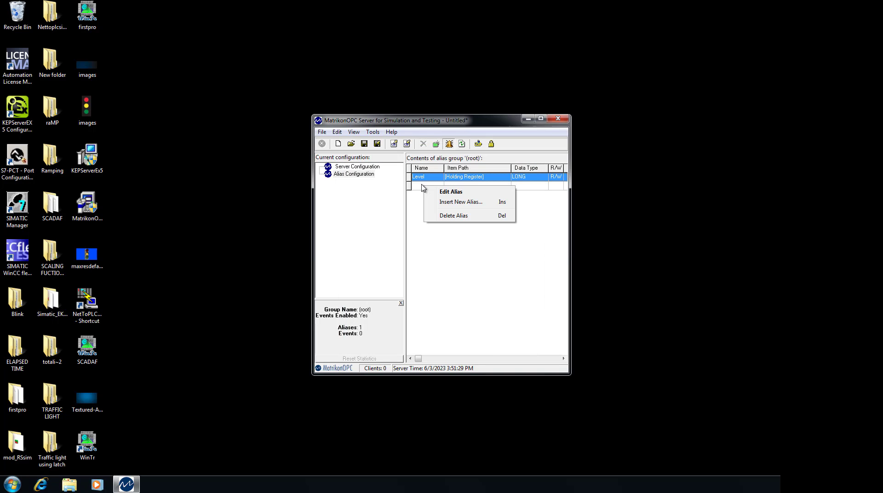
left_click(450, 202)
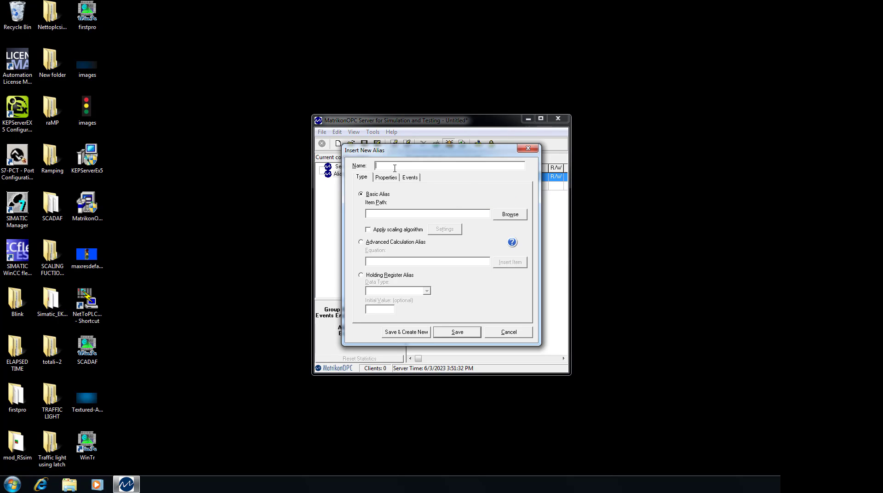
type("flow")
left_click(361, 275)
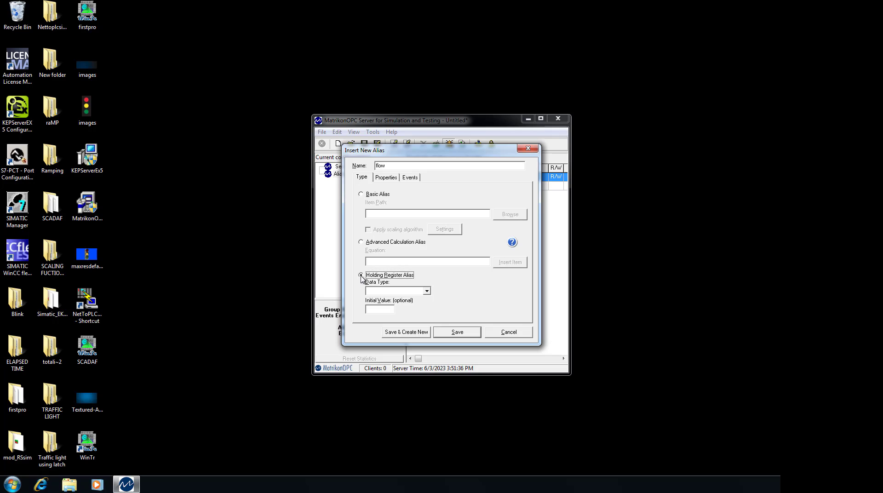
left_click(428, 292)
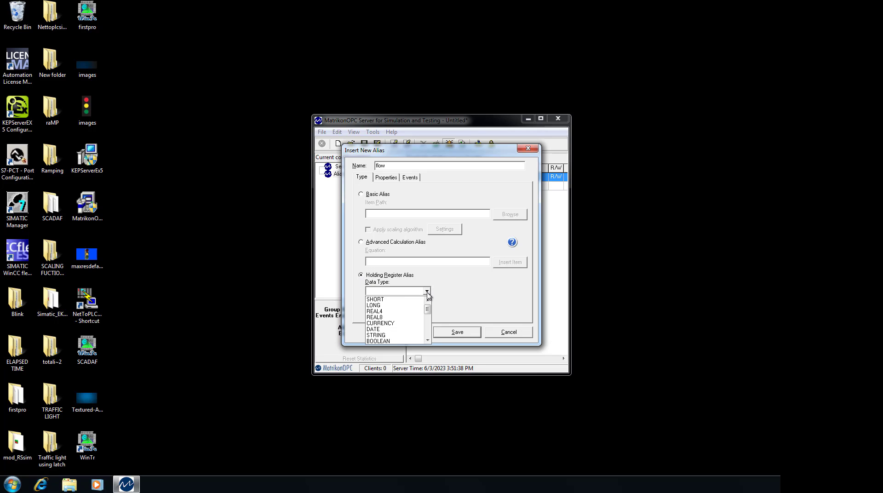
left_click(402, 309)
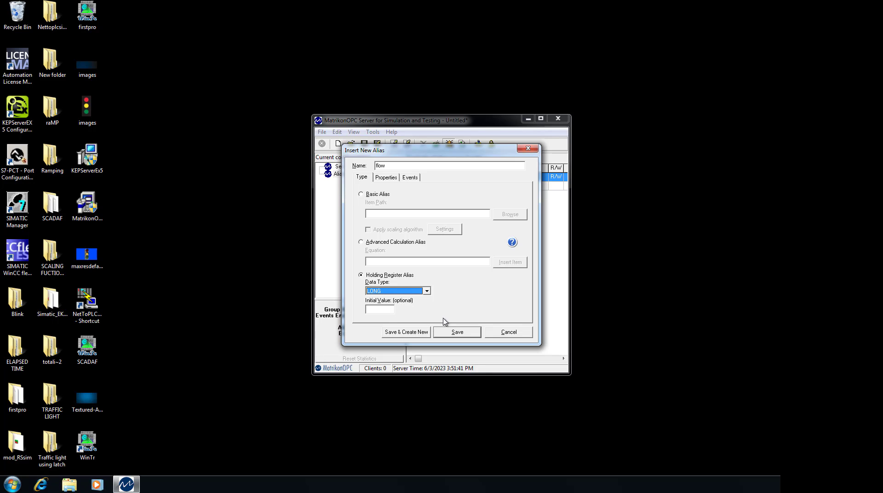
left_click(397, 291)
left_click(395, 300)
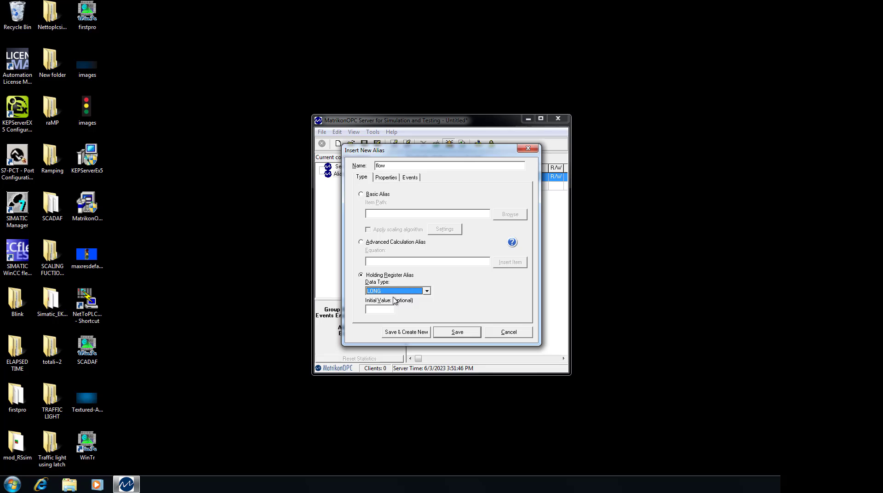
left_click(473, 334)
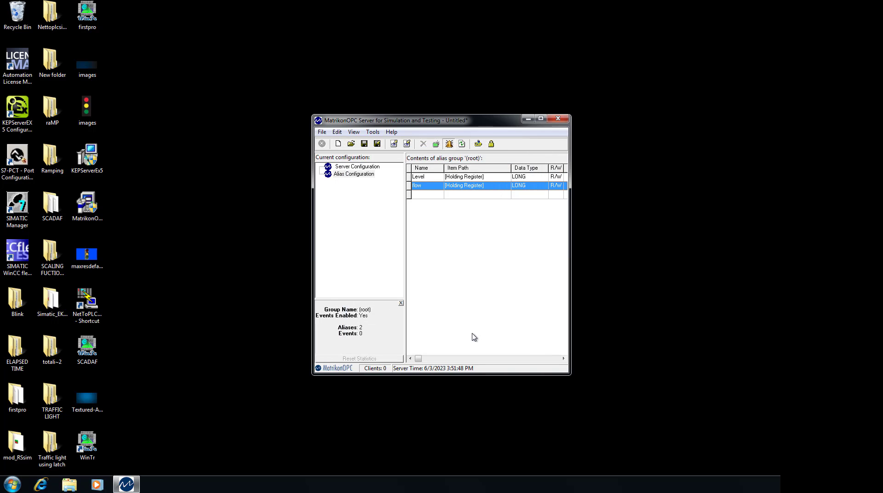
Step: Switch to MatrikonOPC Explorer and add the configured aliases flow and Level to Group0, validating the tags first
left_click(478, 144)
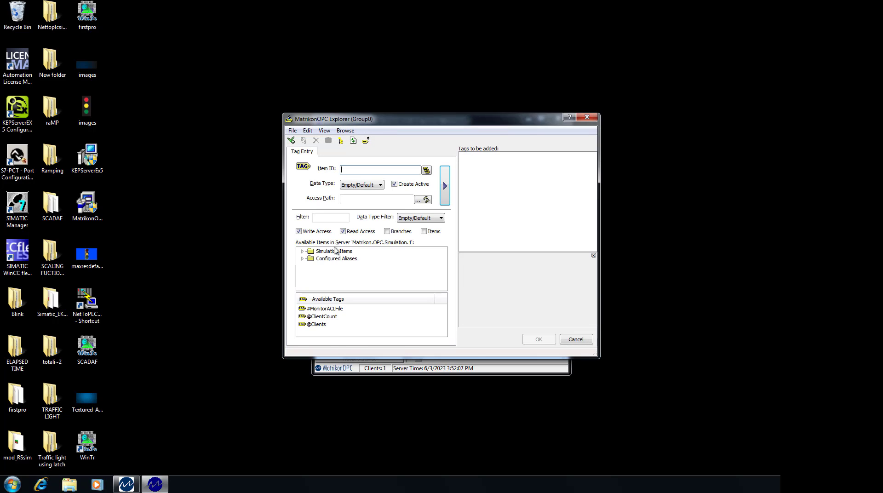
left_click(325, 260)
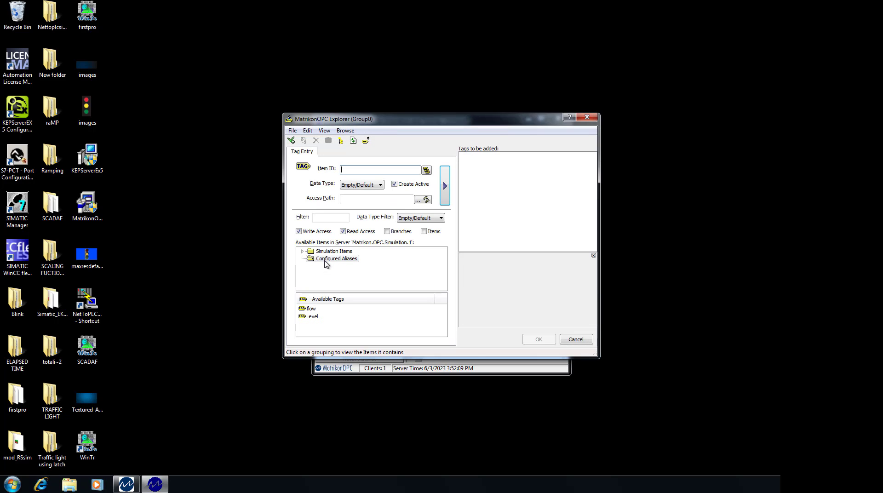
left_click(311, 309)
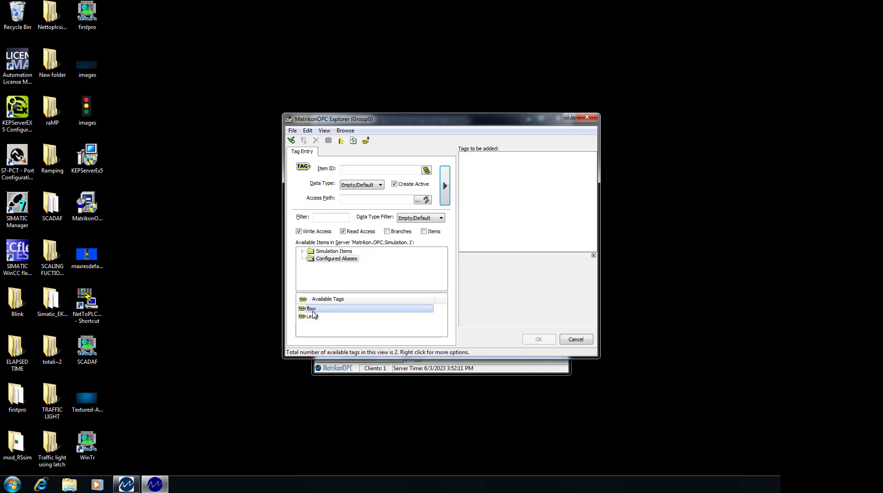
left_click(443, 203)
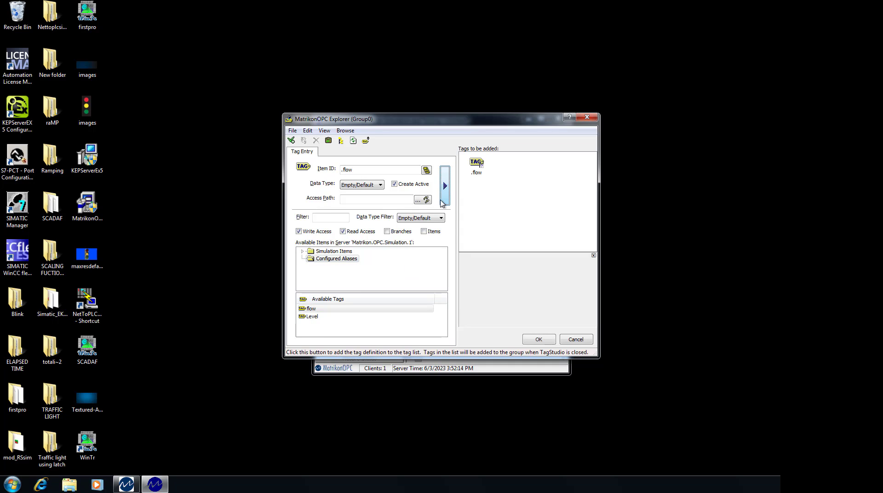
left_click(321, 318)
left_click(444, 203)
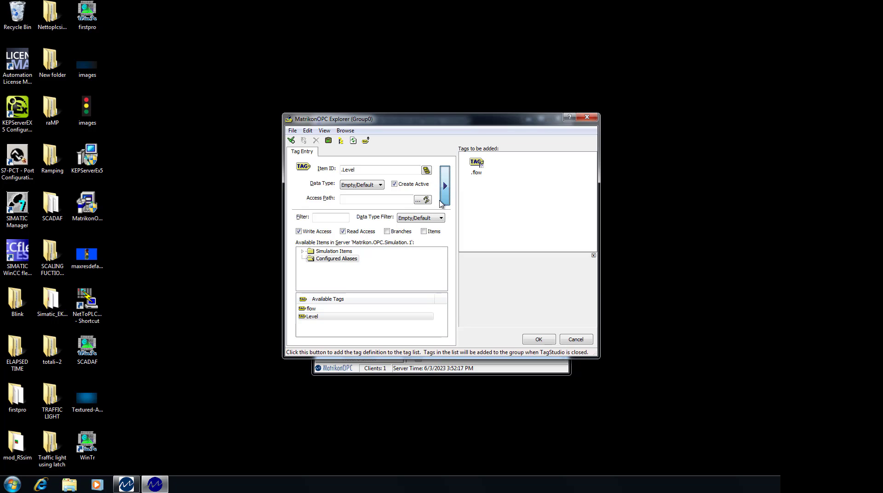
left_click(329, 141)
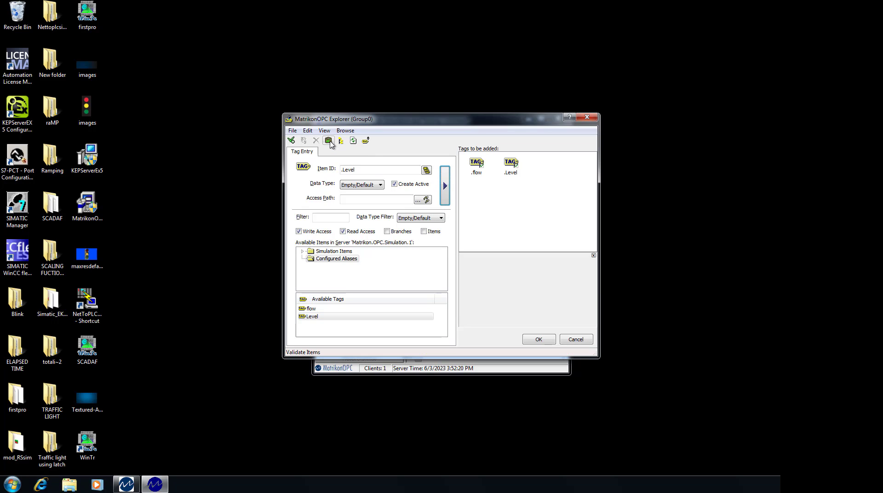
left_click(292, 140)
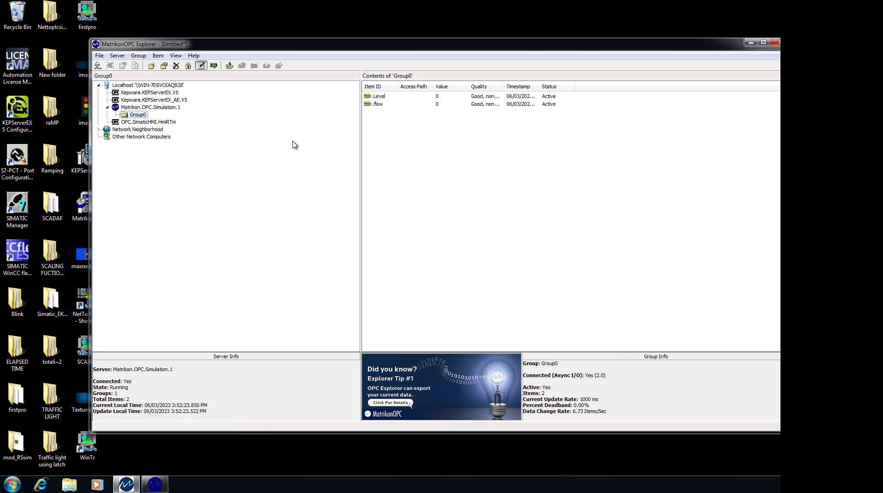
Step: Write the new value 77 to the Level tag in Group0
double_click(444, 97)
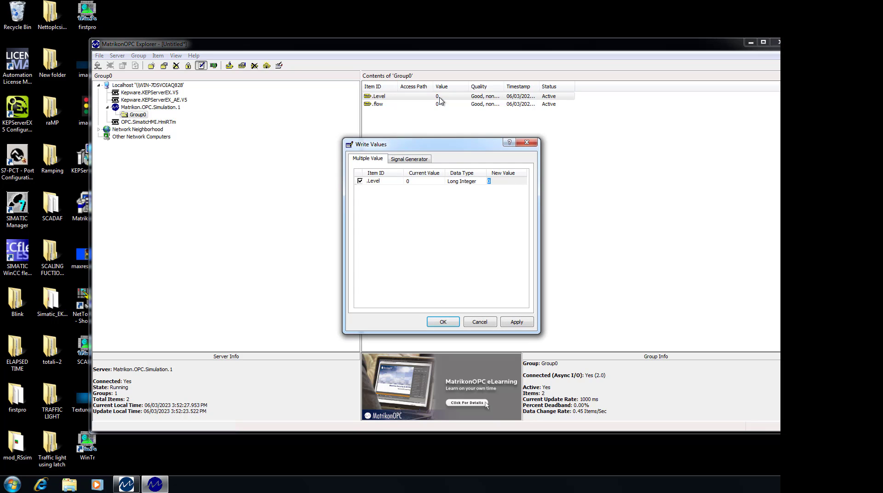
type("77")
key("Return")
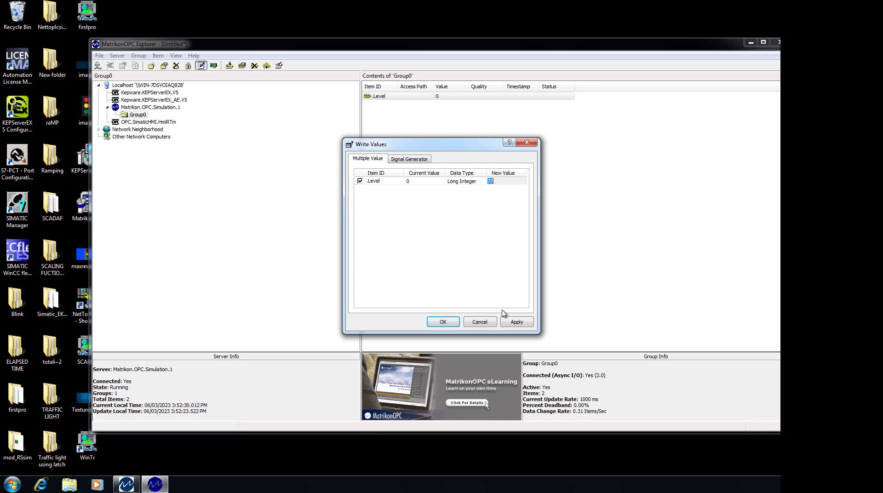
left_click(516, 321)
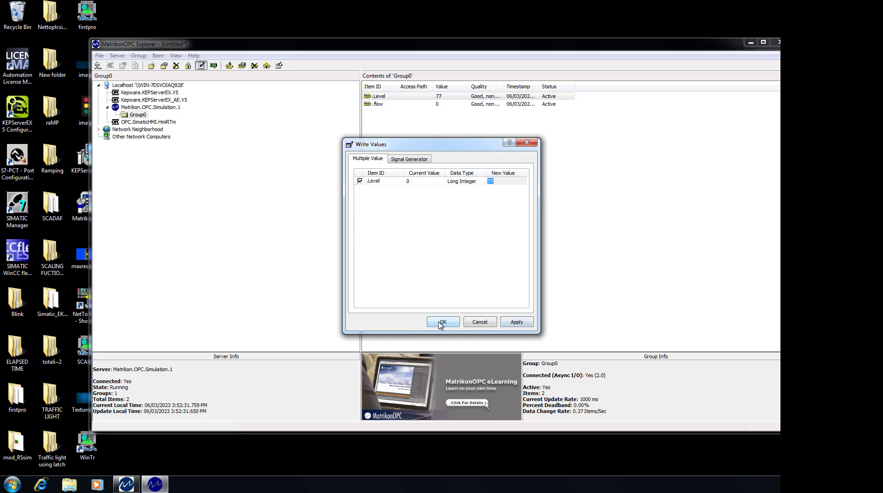
left_click(441, 322)
Step: Write the new value 55 to the flow tag in Group0
double_click(436, 106)
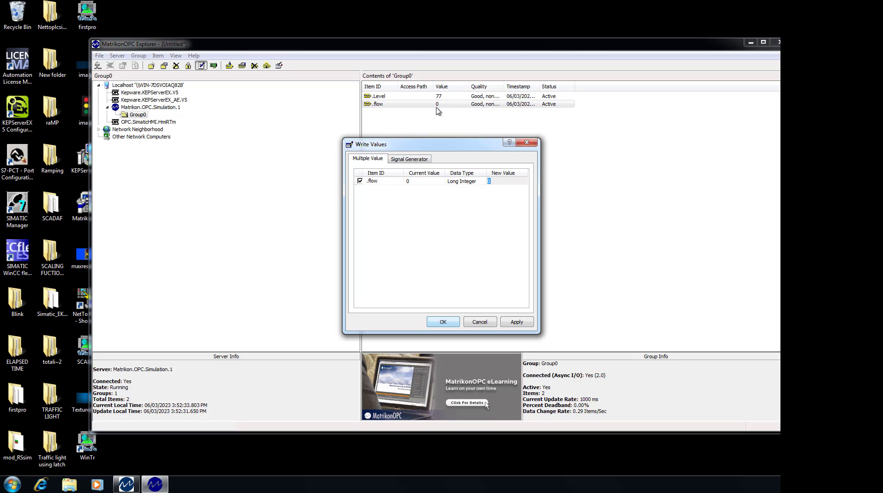
type("55")
left_click(449, 321)
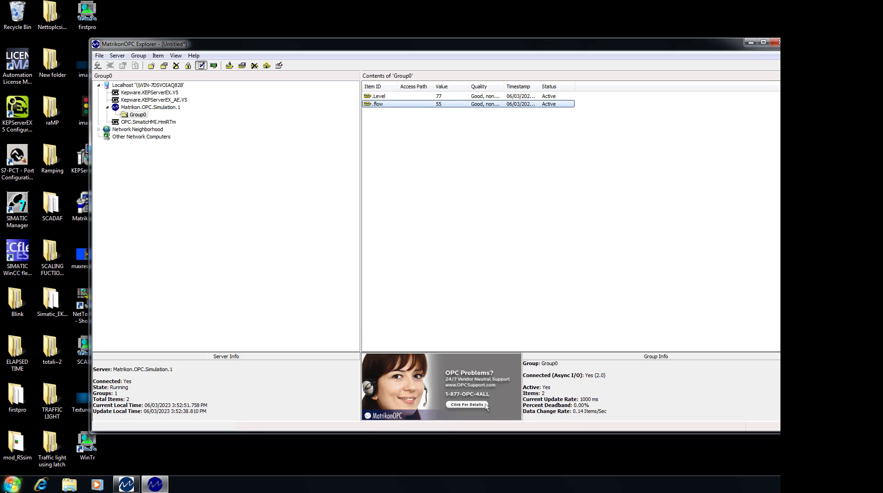
Step: Launch the WinTr SCADA program and allow it to make changes to the computer
left_click(9, 488)
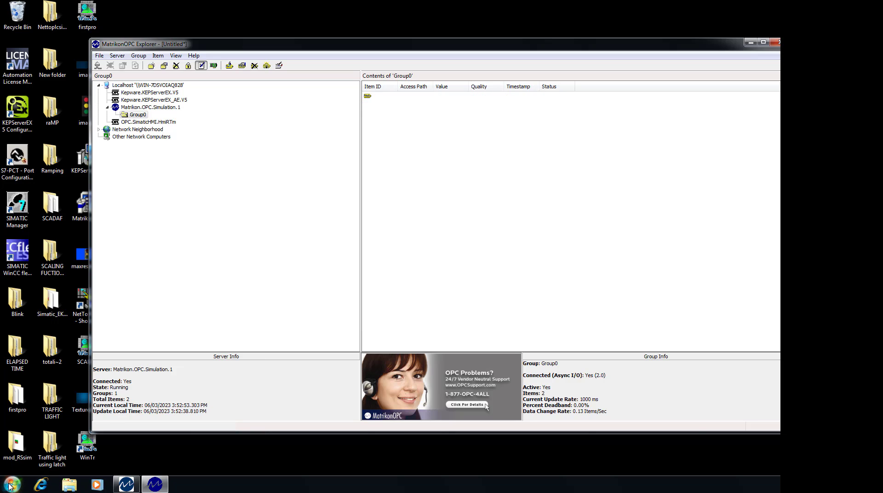
mouse_move(43, 288)
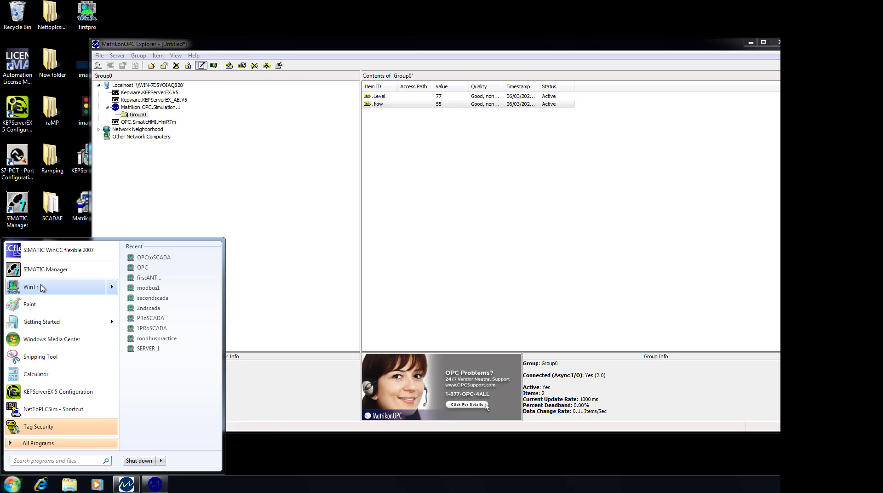
left_click(42, 288)
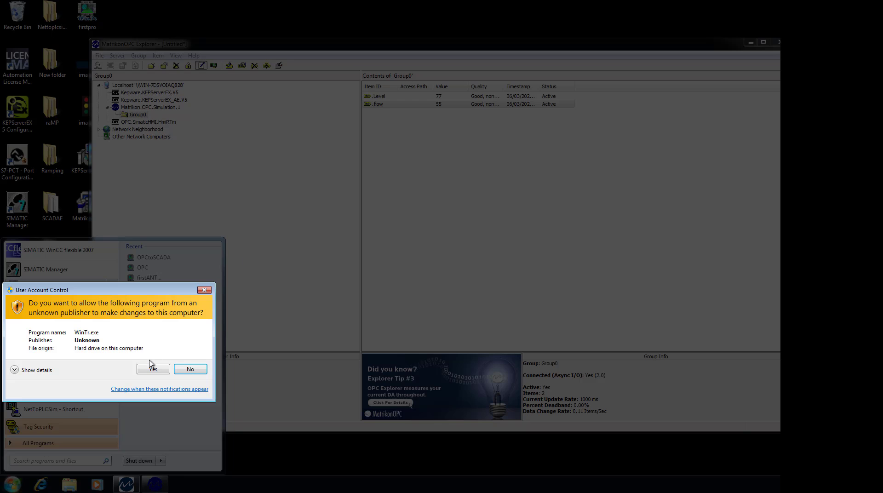
left_click(151, 369)
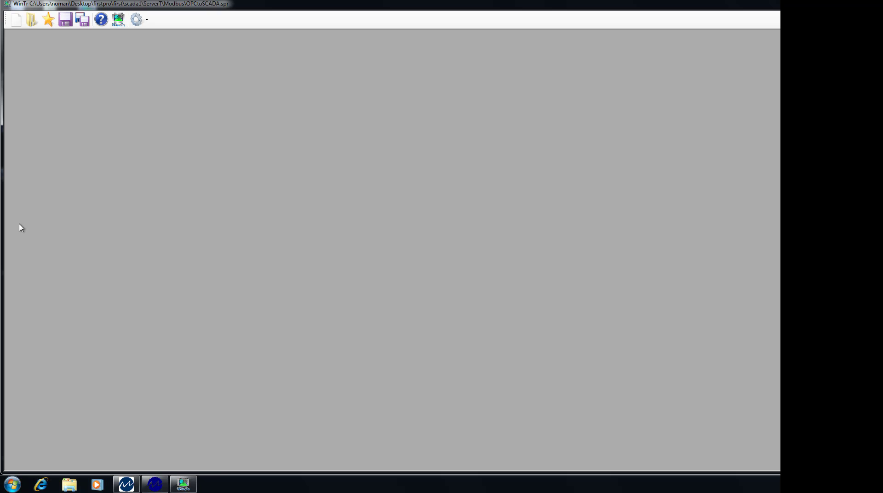
Step: Add the local machine's Matrikon.OPC.Simulation.1 server as an OPC client connection in the Connection Manager
left_click(138, 20)
left_click(169, 39)
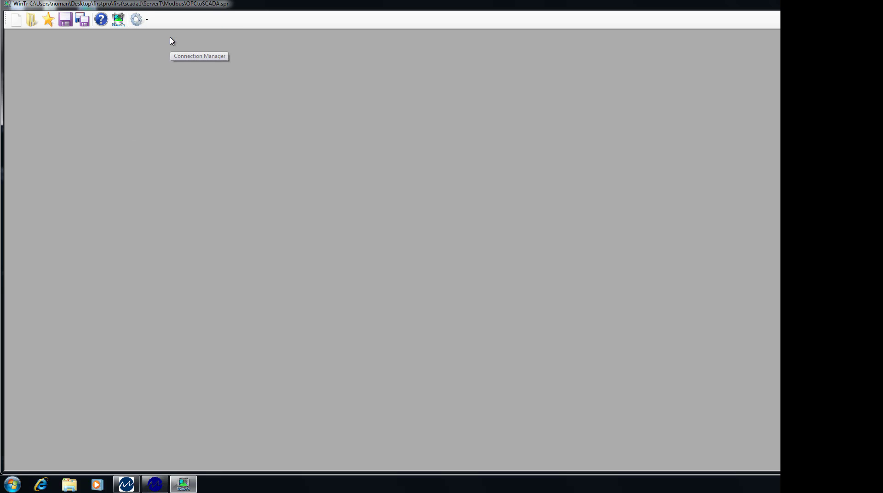
left_click(78, 49)
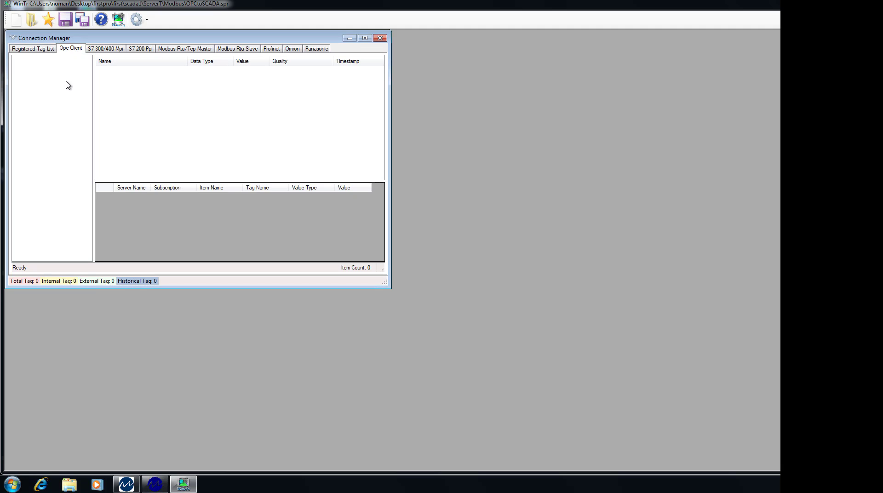
right_click(47, 80)
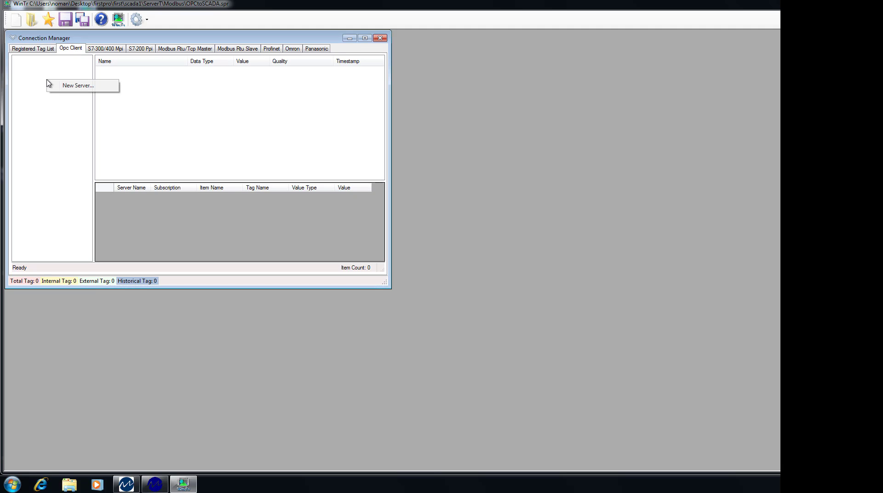
left_click(74, 87)
left_click(412, 152)
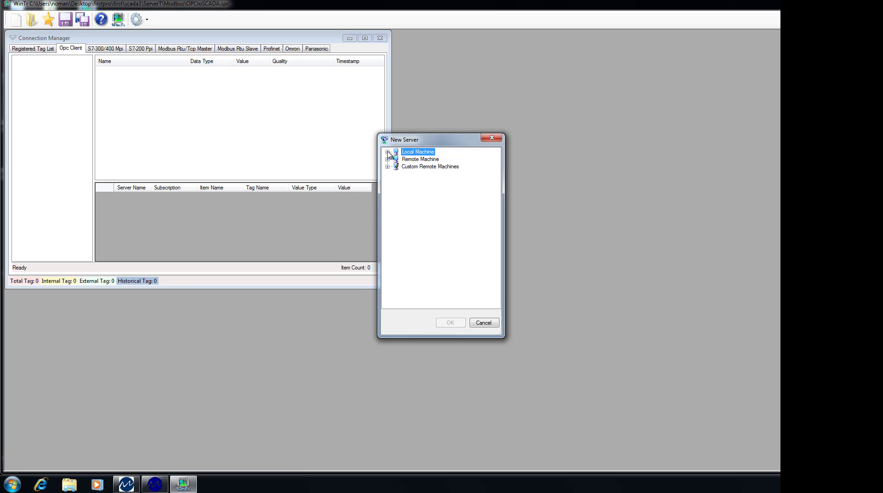
left_click(387, 153)
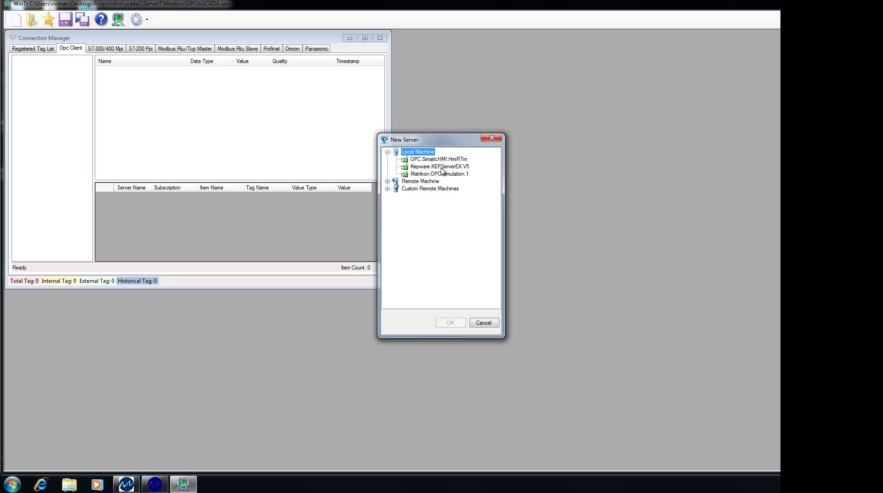
left_click(435, 174)
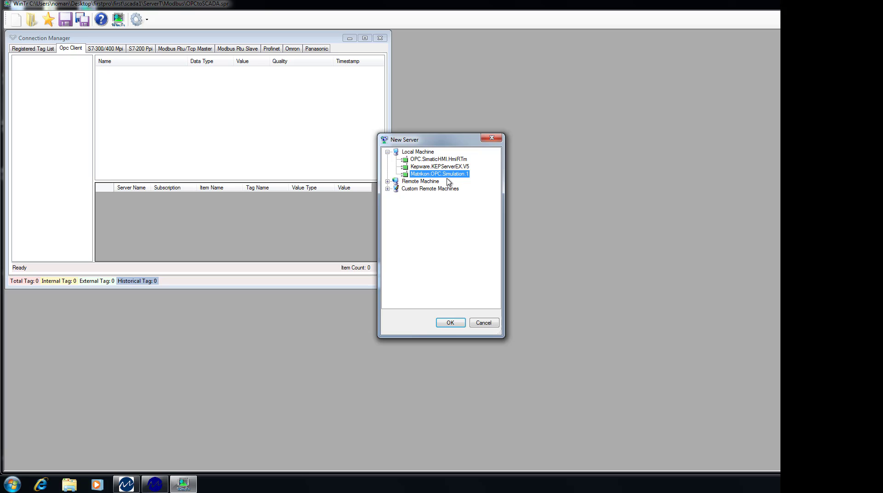
left_click(454, 328)
Step: Add a subscription to the Matrikon.OPC.Simulation.1 server, keeping the name Subscription, update rate 100 and deadband 0.0
right_click(40, 59)
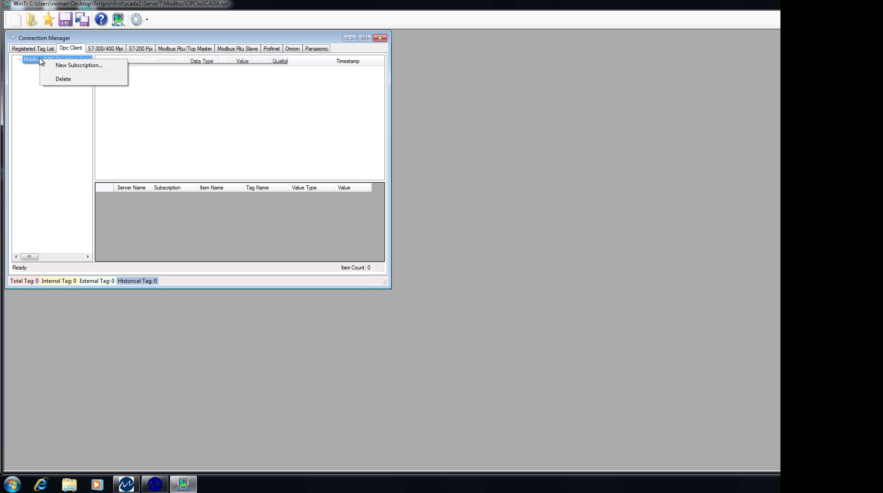
left_click(71, 66)
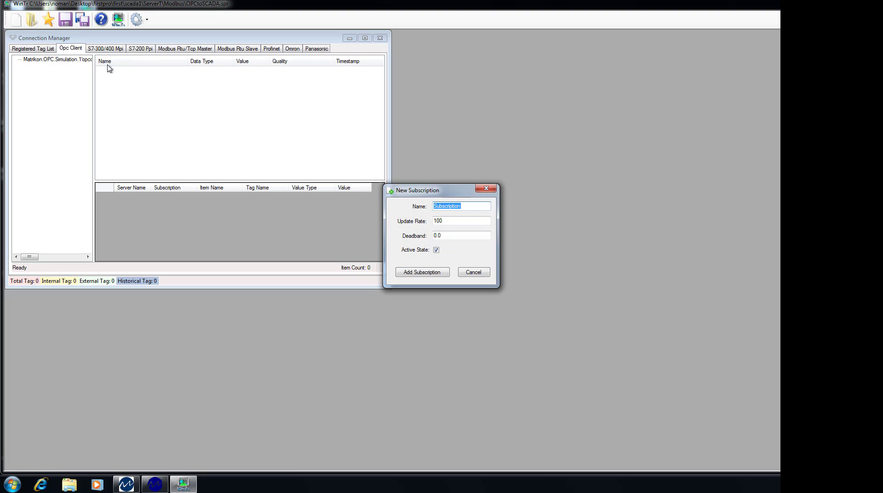
left_click(428, 275)
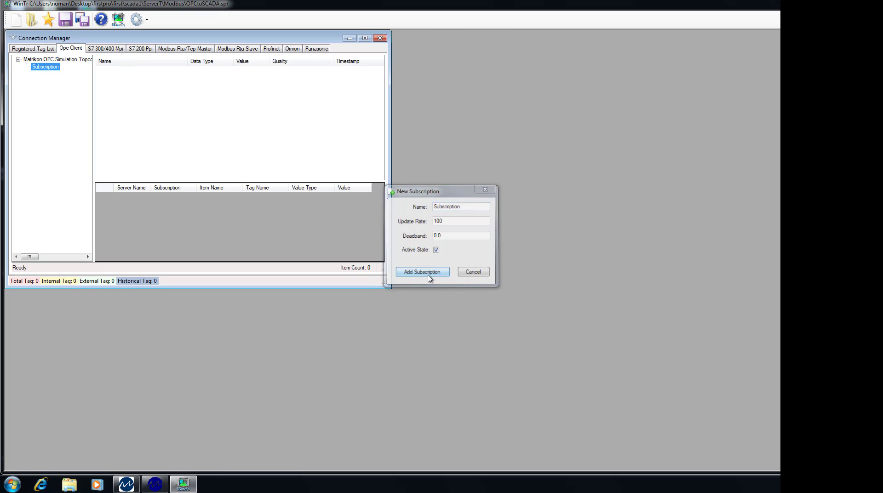
Step: Add the flow and Level items from the server's Configured Aliases to the subscription
right_click(46, 70)
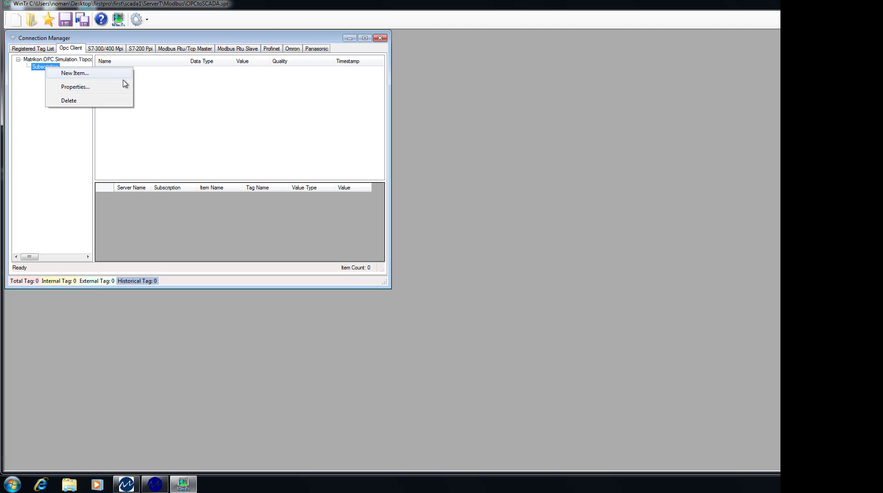
left_click(101, 75)
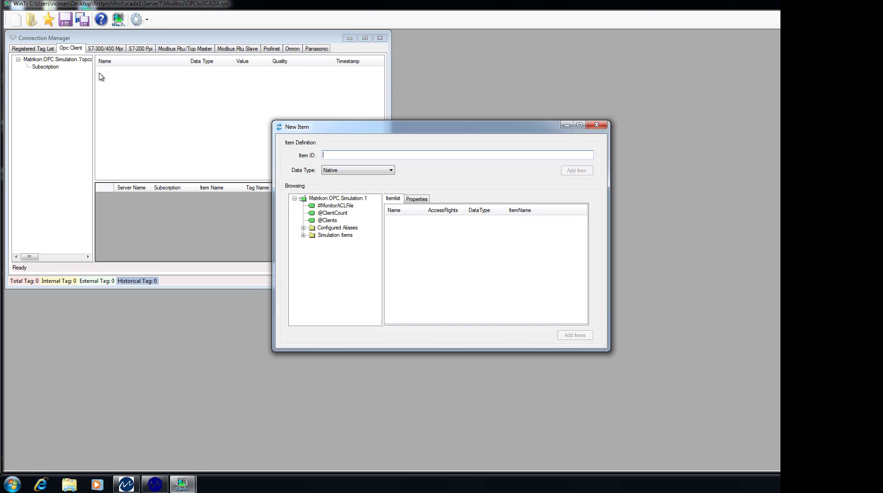
left_click(331, 229)
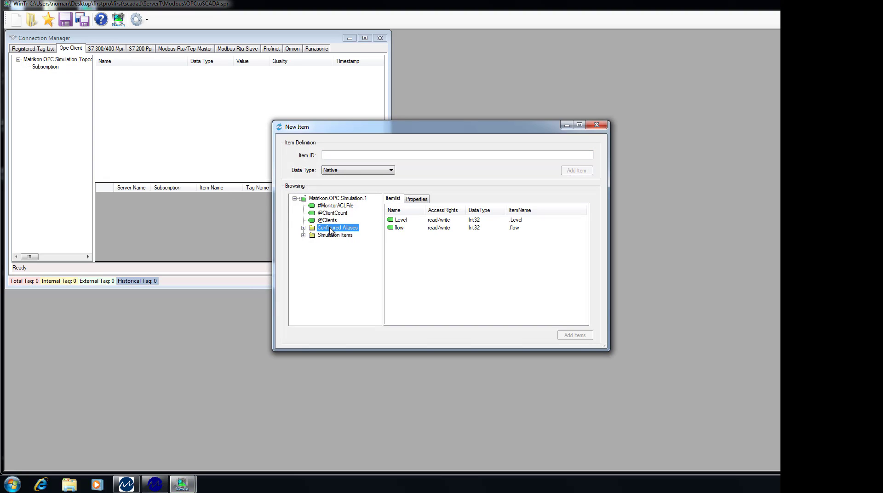
left_click(398, 220)
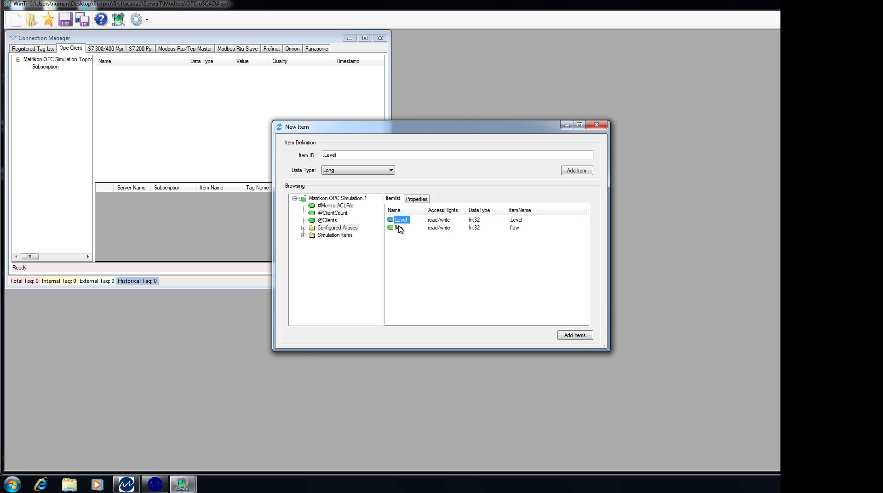
double_click(398, 228)
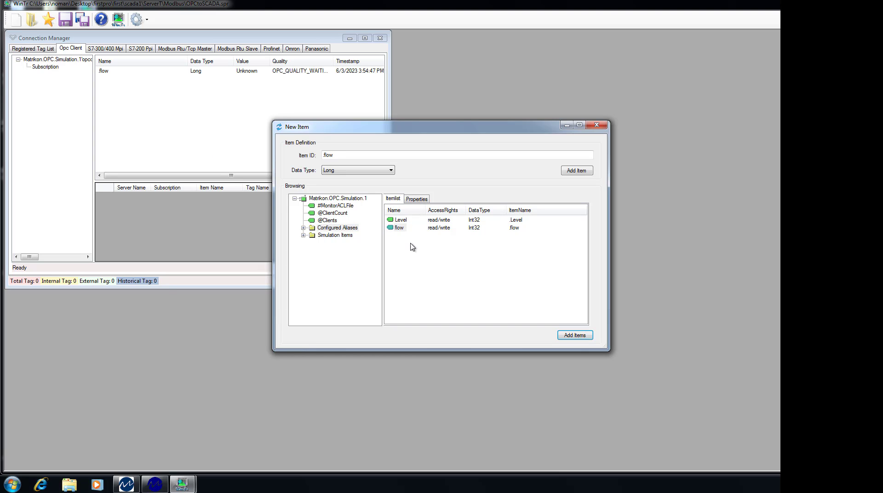
left_click(398, 221)
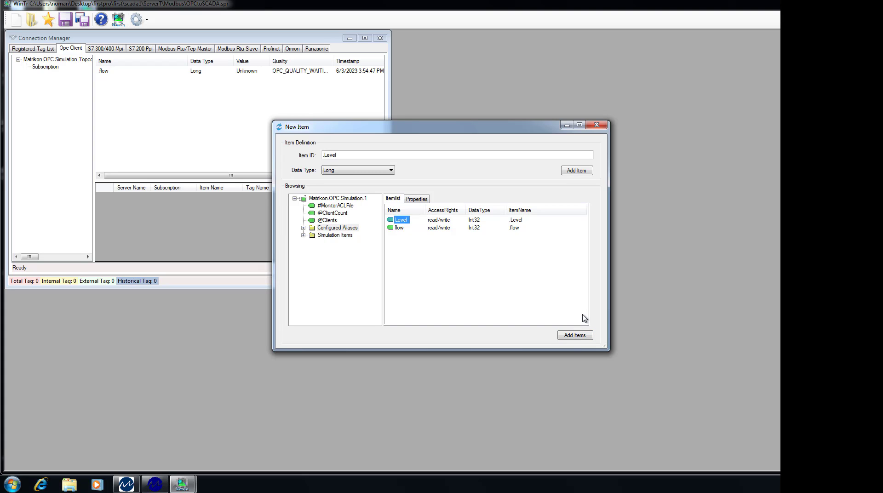
left_click(574, 334)
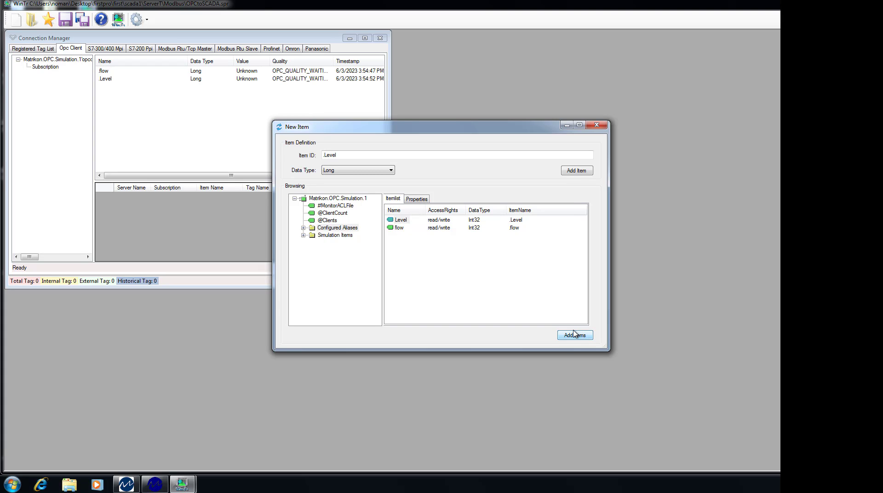
left_click(597, 124)
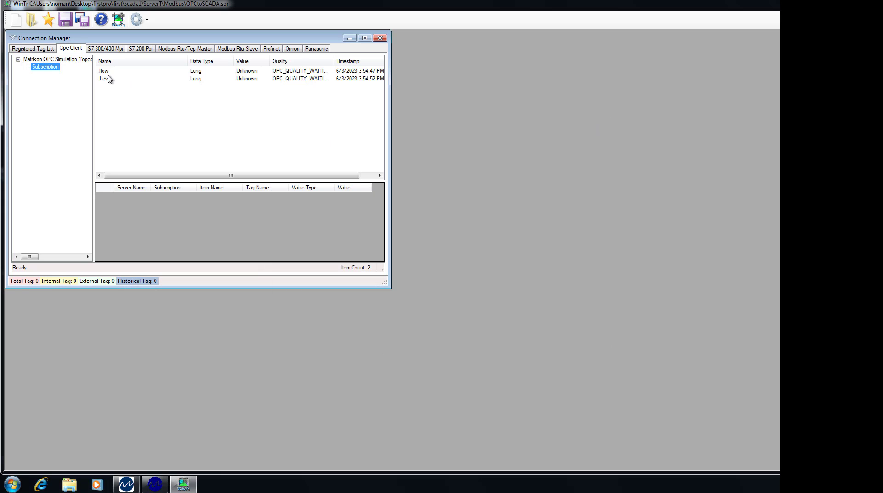
Step: Register the subscription's flow and Level items as tags in WinTr
left_click(105, 73)
right_click(105, 73)
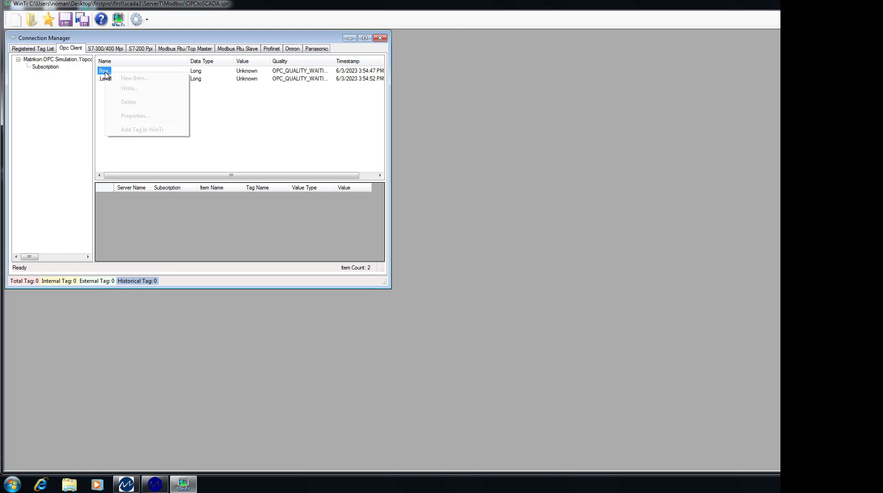
left_click(159, 131)
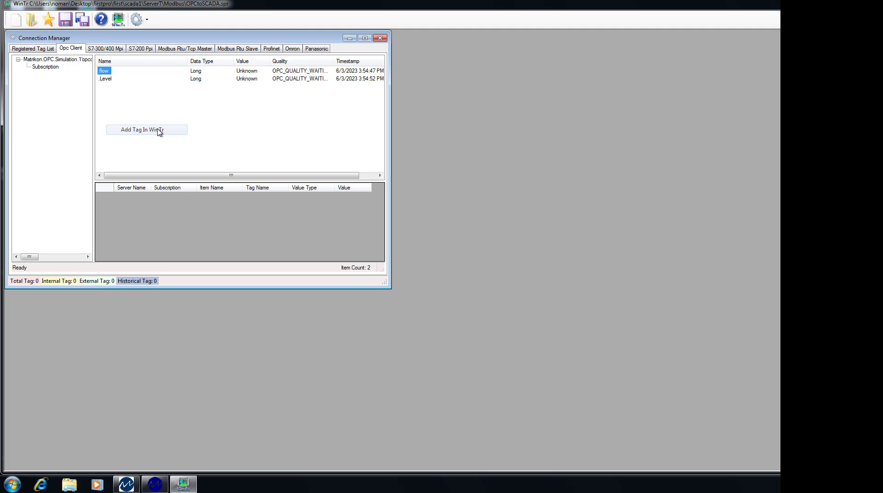
left_click(105, 80)
right_click(105, 81)
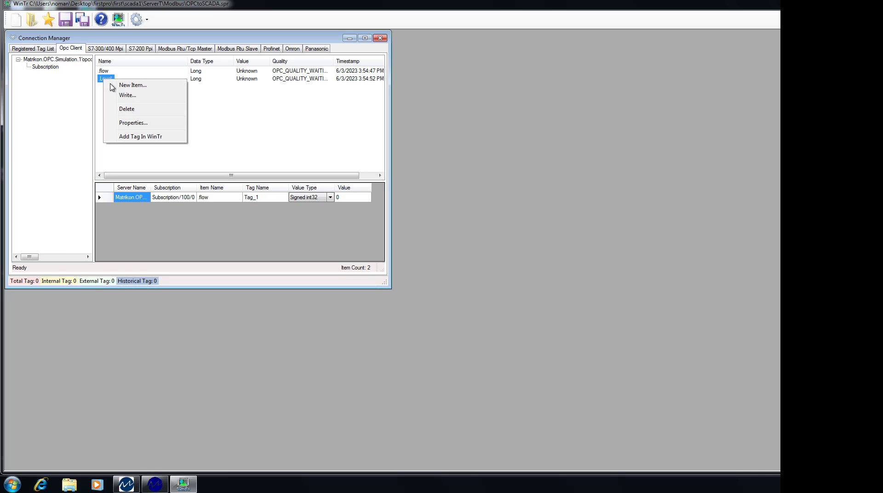
left_click(152, 138)
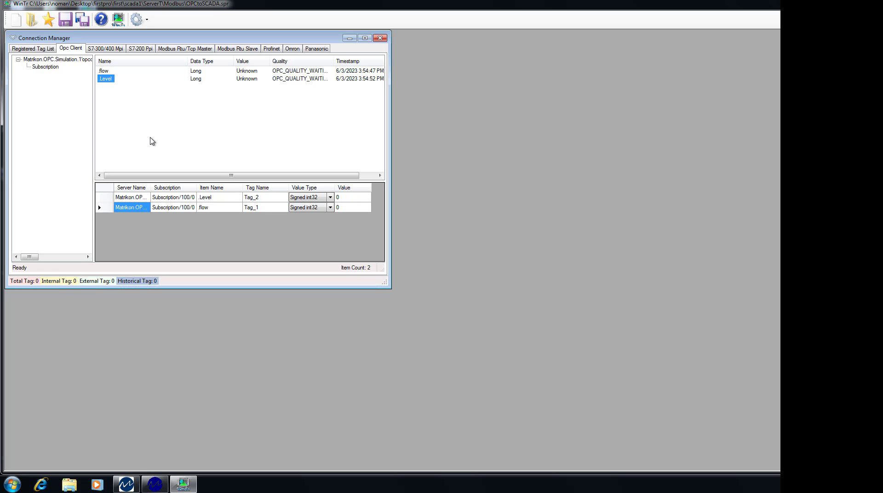
Step: Name the registered tags after their items: Level for the .Level item and flow for the .flow item
left_click(266, 198)
key("BackSpace")
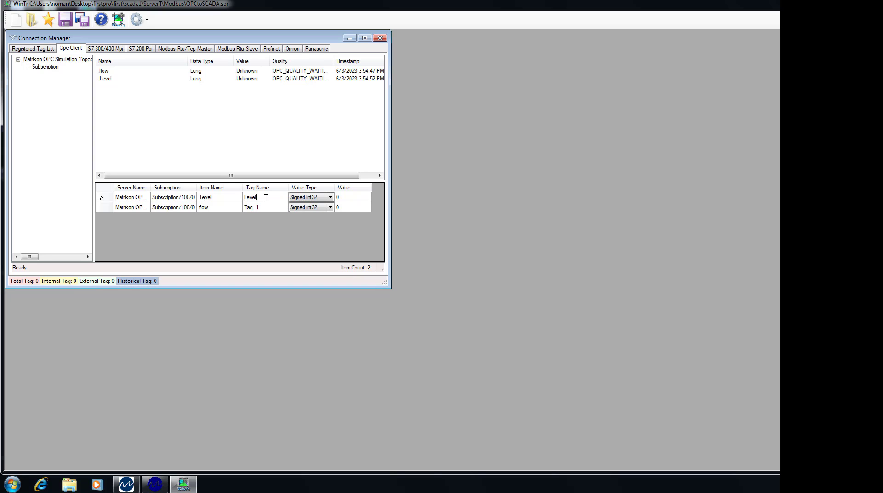
left_click(268, 208)
type("flow")
key("Return")
Step: Activate the subscription that contains the flow and Level items
left_click(45, 68)
right_click(44, 69)
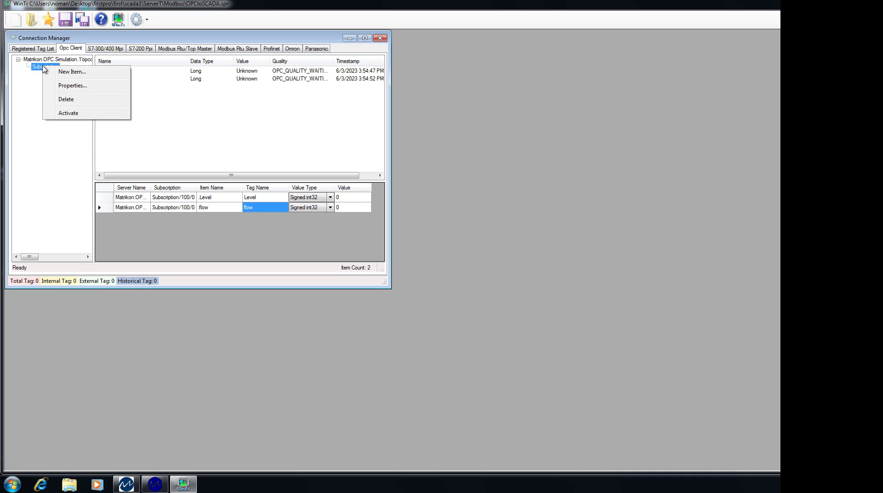
left_click(77, 114)
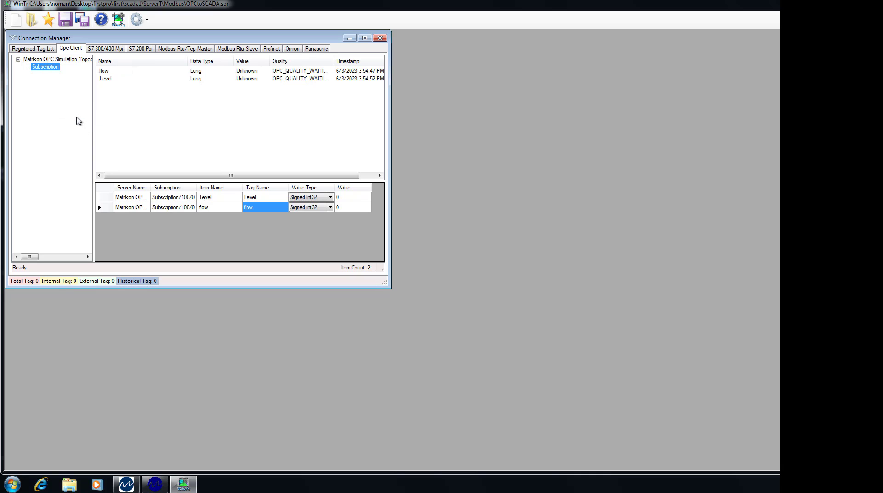
Step: Create a new blank screen in the Screen Designer
left_click(139, 21)
mouse_move(152, 53)
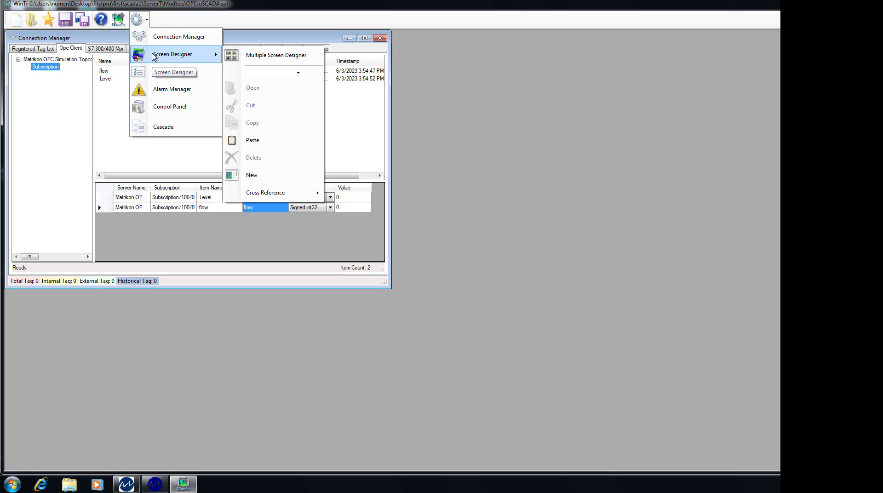
left_click(243, 175)
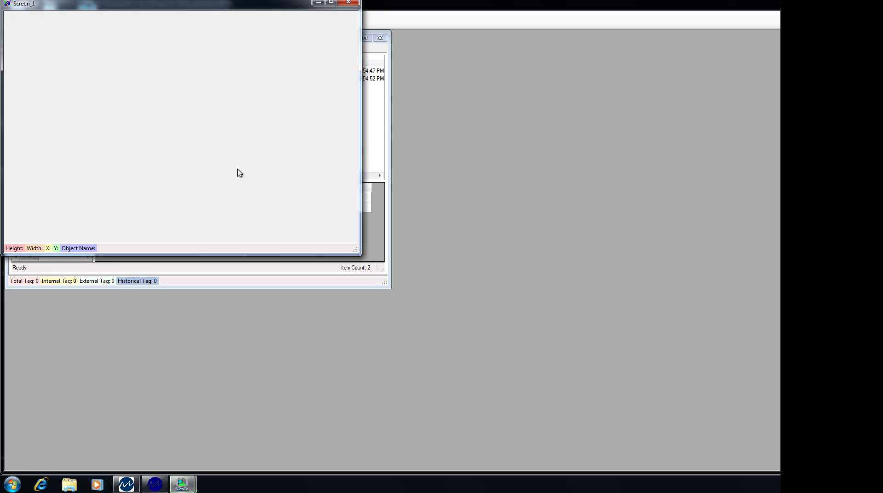
Step: Place two text boxes side by side in the upper part of the new screen
right_click(48, 28)
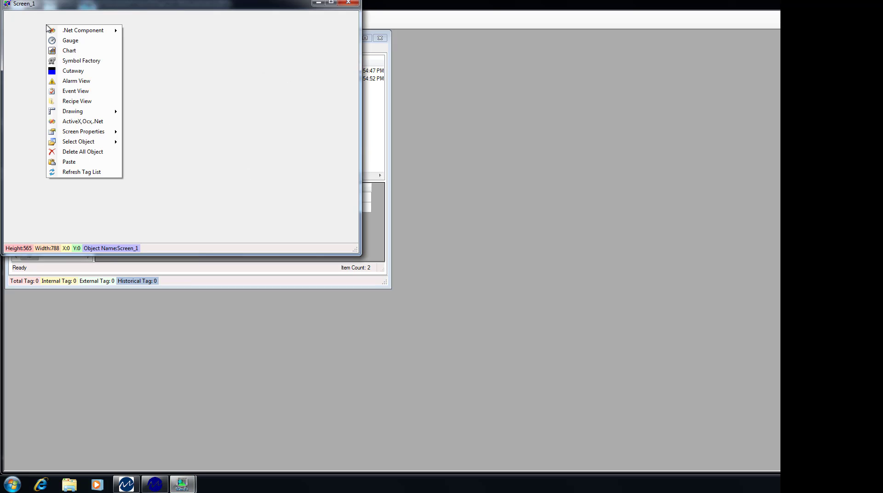
mouse_move(72, 34)
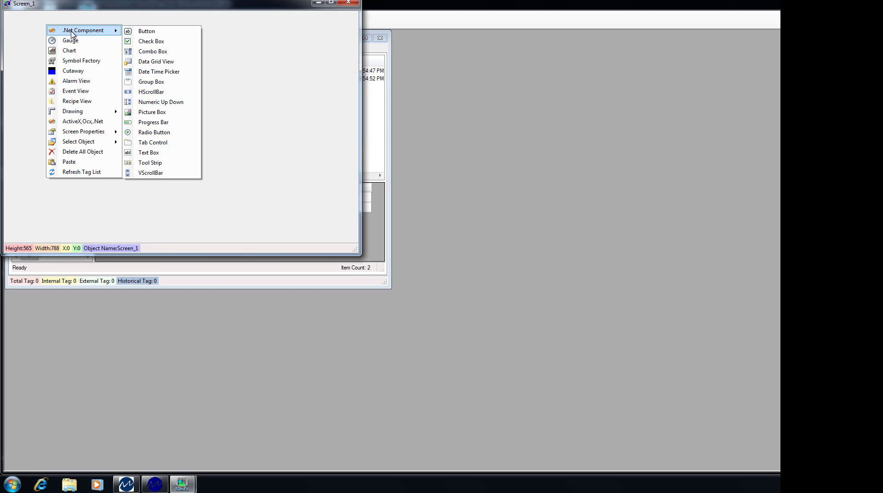
left_click(167, 155)
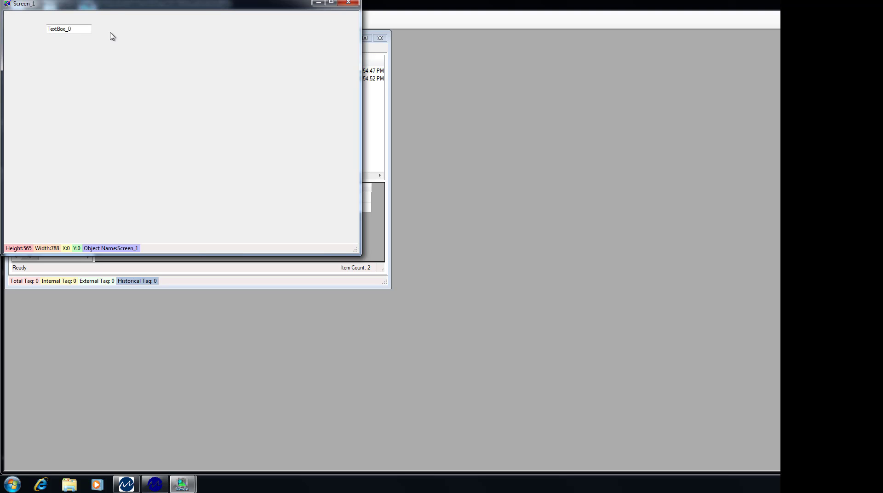
right_click(147, 30)
mouse_move(170, 39)
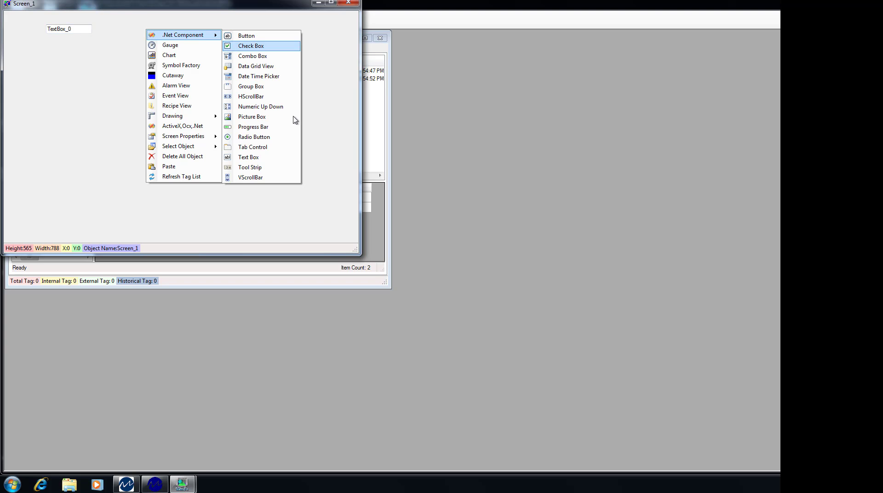
left_click(269, 158)
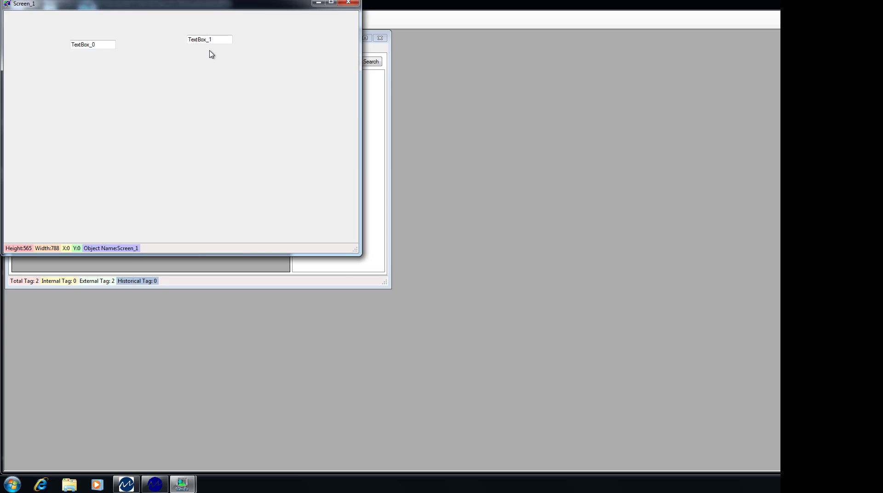
left_click(206, 43)
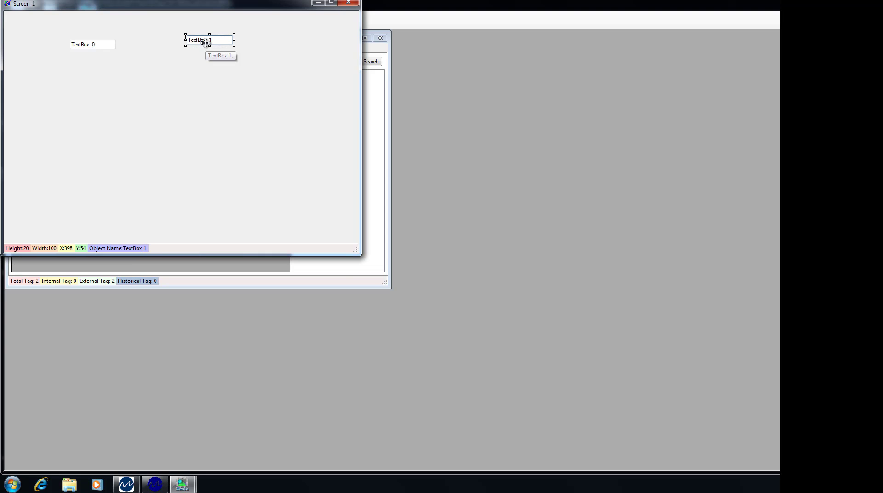
Step: Link the value property of TextBox_0 to the flow tag
left_click(93, 48)
right_click(93, 48)
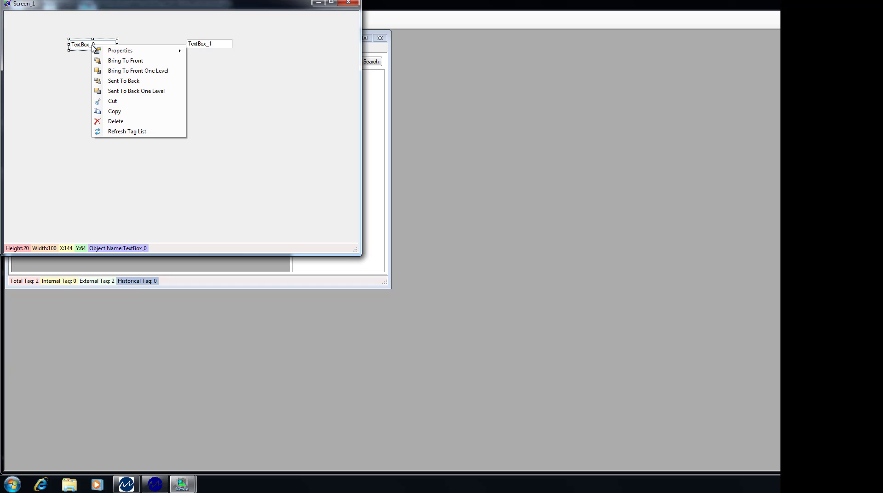
mouse_move(126, 51)
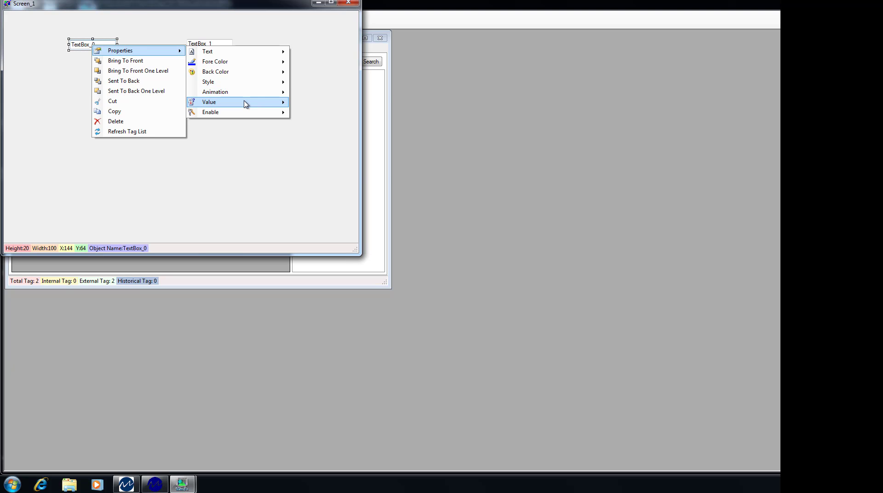
mouse_move(244, 102)
left_click_drag(386, 130, 385, 149)
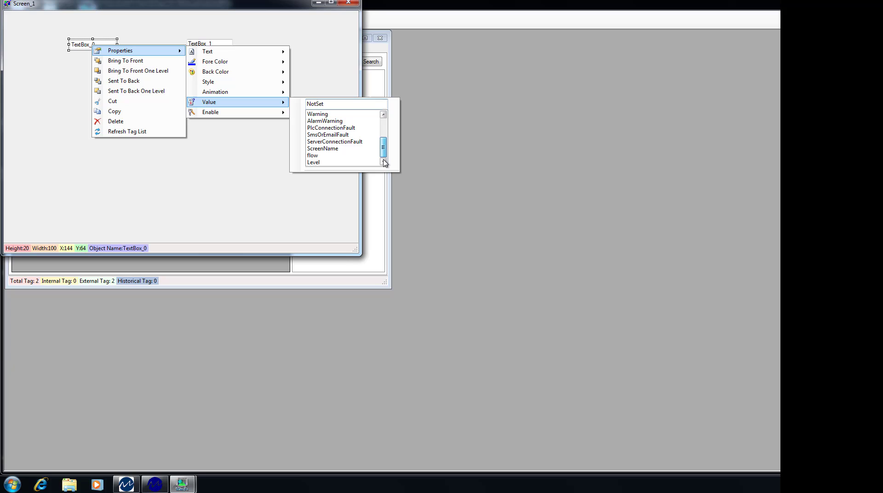
left_click(320, 157)
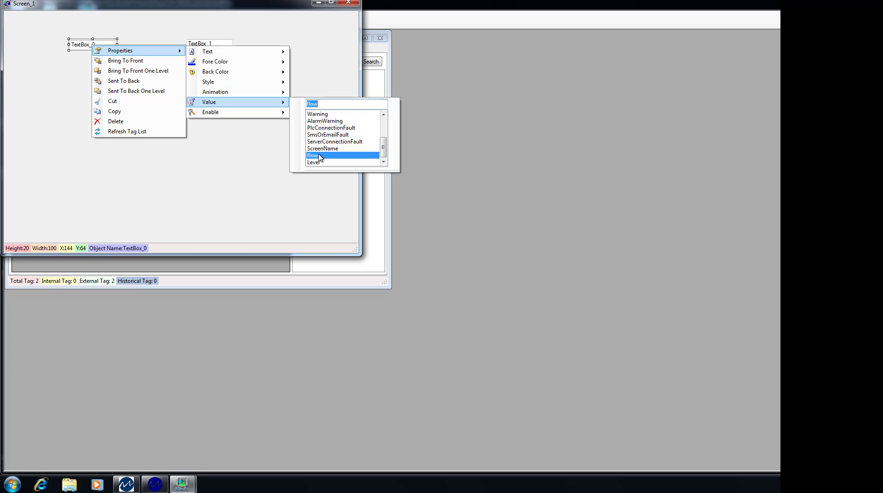
left_click(247, 169)
Step: Link the value property of TextBox_1 to the Level tag
right_click(211, 44)
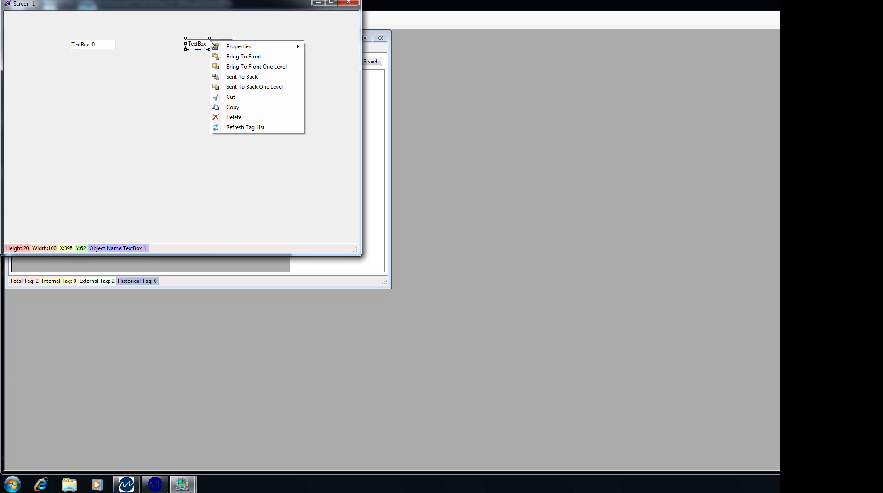
mouse_move(256, 47)
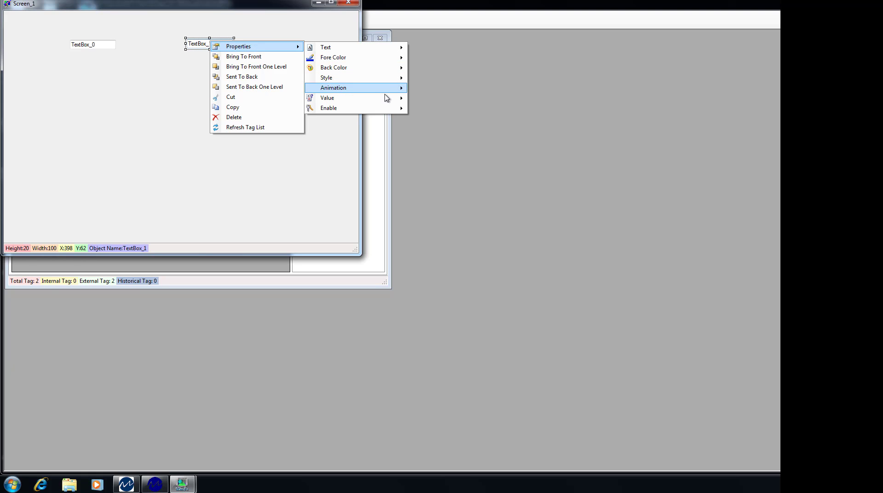
mouse_move(387, 100)
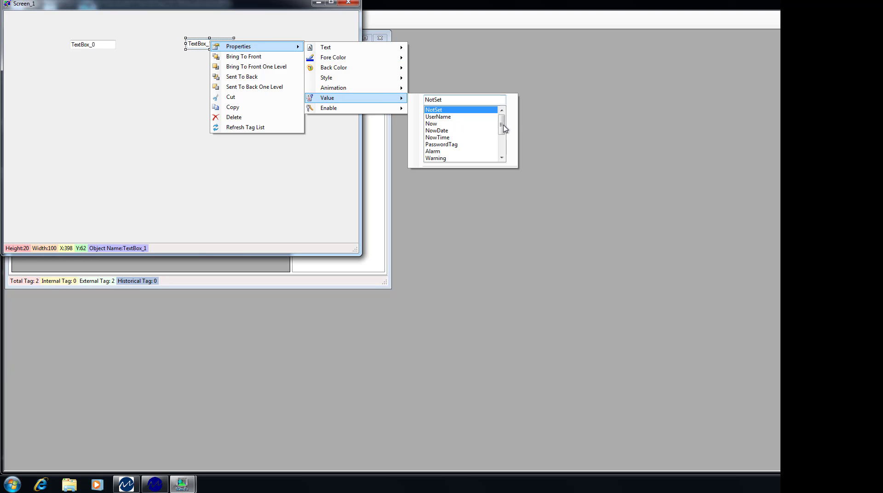
left_click(501, 157)
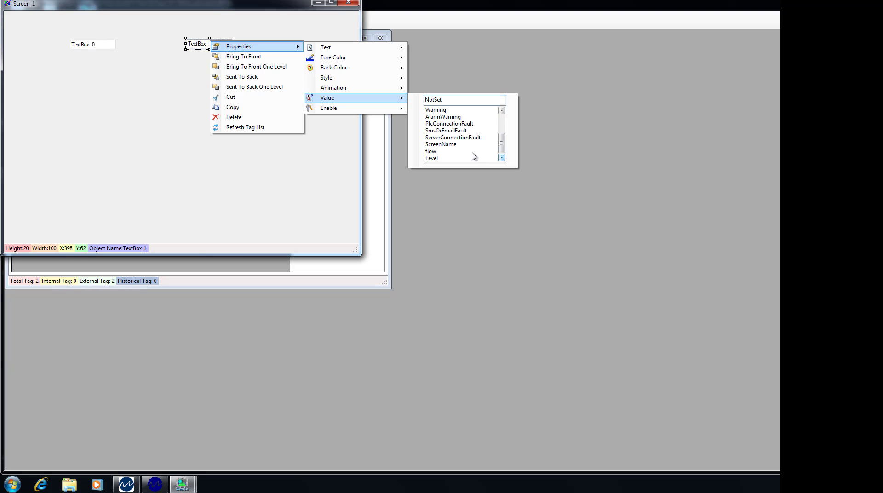
left_click(433, 158)
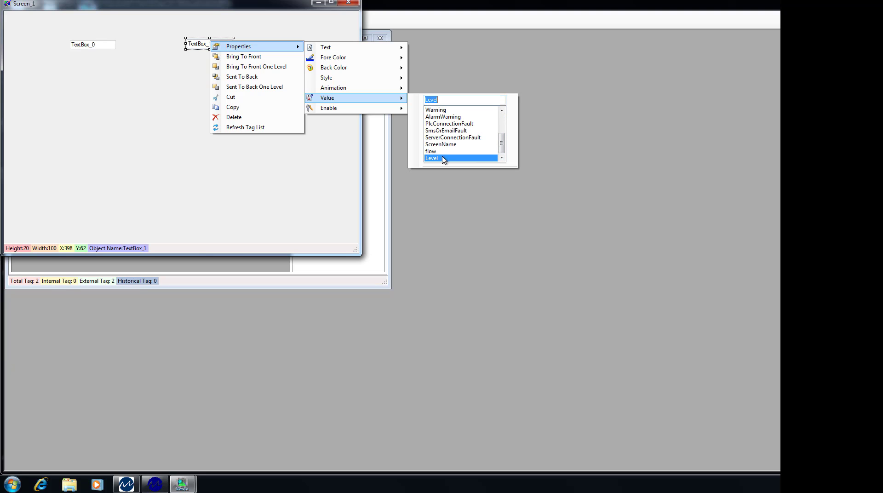
Step: Add a Cutaway object to the screen, stretch it to about 170 high and place it at about X 365, Y 162
left_click(178, 162)
right_click(95, 113)
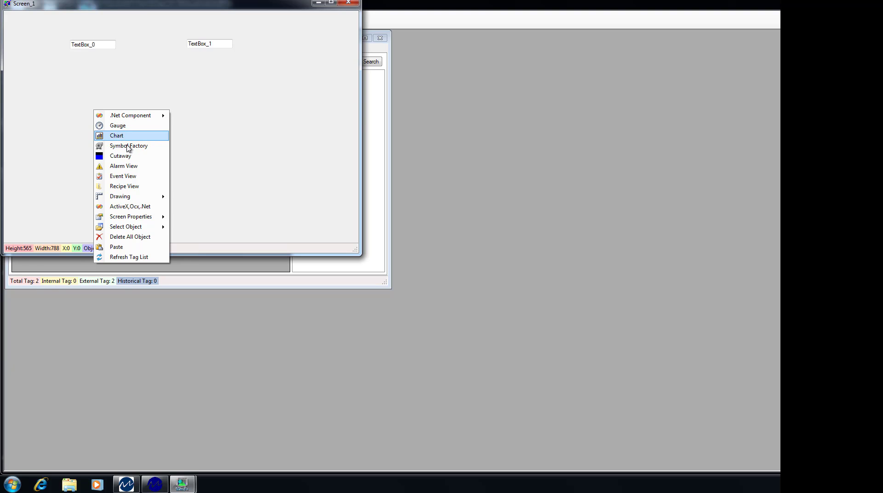
left_click(116, 158)
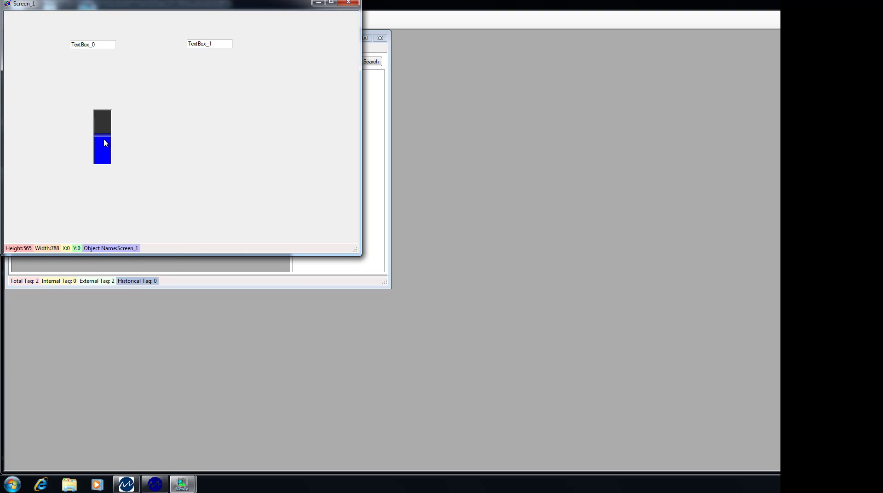
left_click(103, 139)
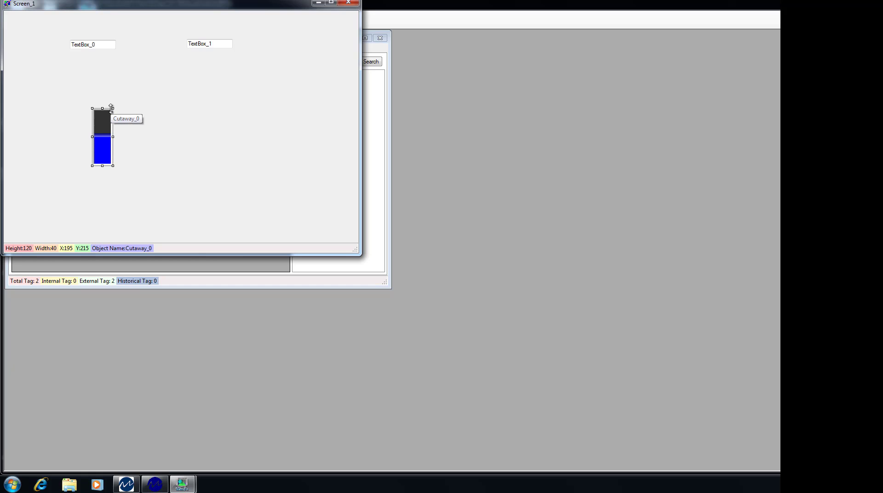
left_click_drag(111, 108, 110, 83)
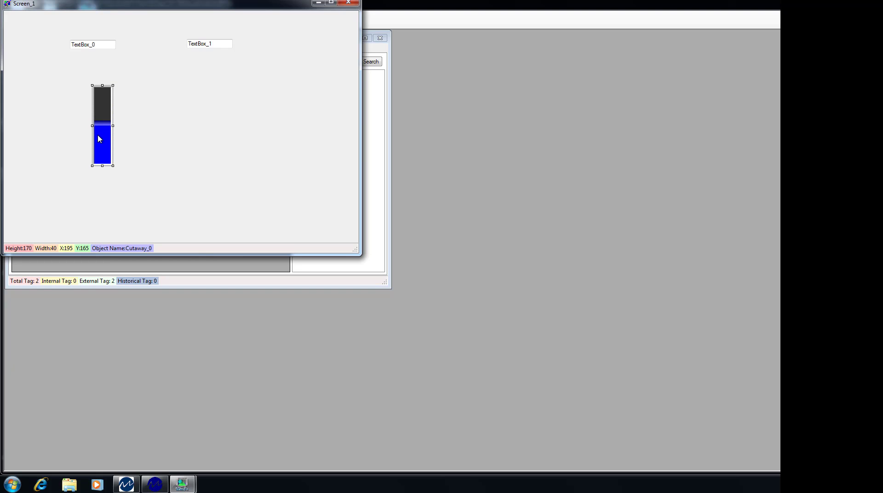
left_click_drag(101, 134, 179, 132)
Step: Link the Cutaway's Level value property to the Level tag
right_click(177, 134)
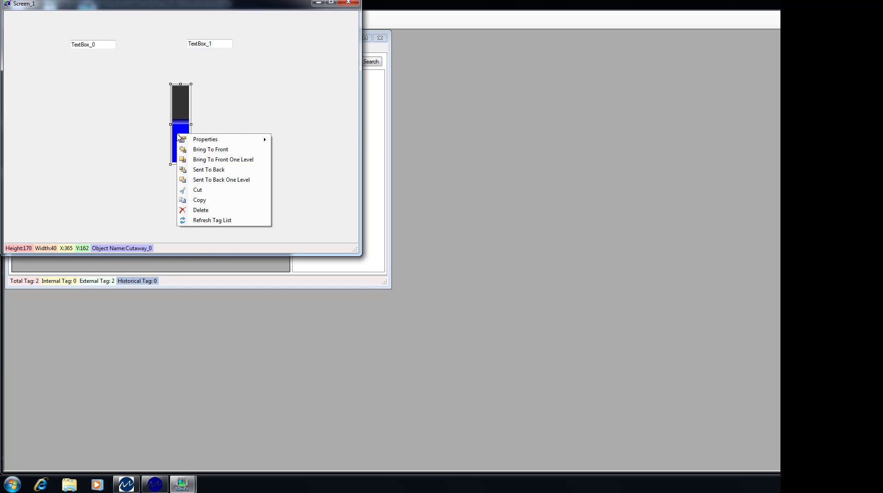
mouse_move(232, 141)
mouse_move(332, 160)
mouse_move(420, 173)
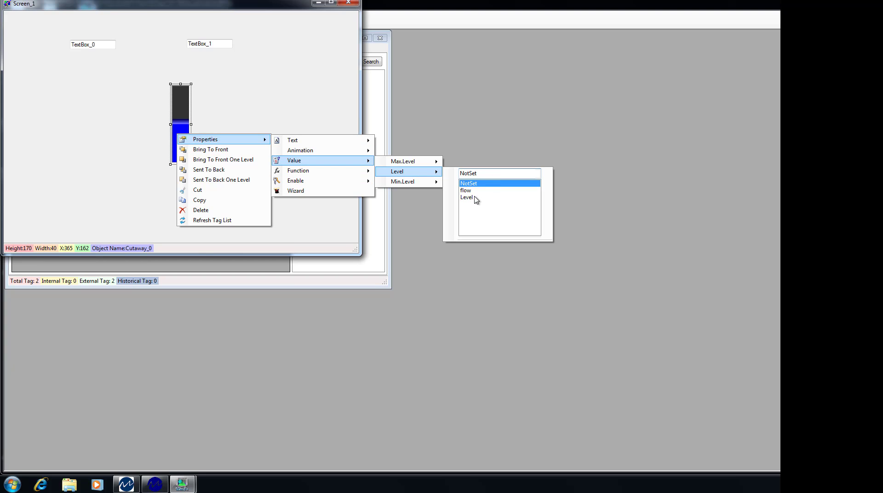
left_click(466, 198)
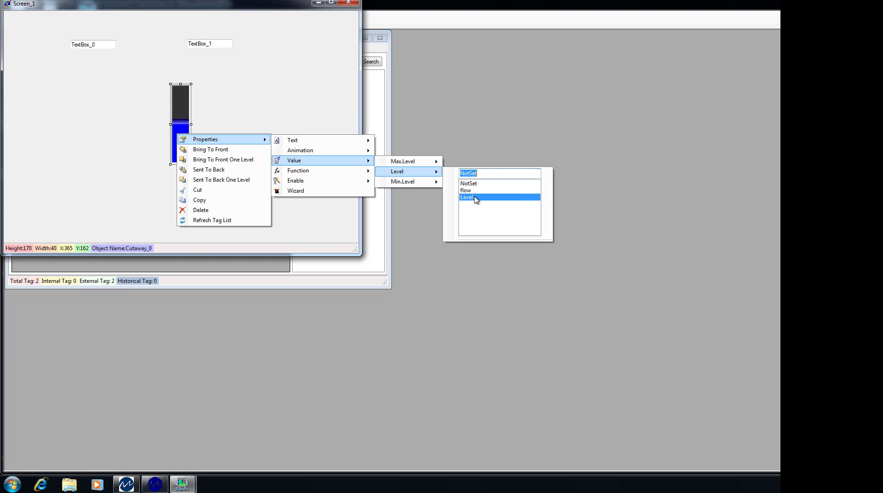
left_click(312, 240)
Step: Add a gauge beside the Cutaway, enlarge it to about 216 by 180 and position it below TextBox_0
right_click(83, 93)
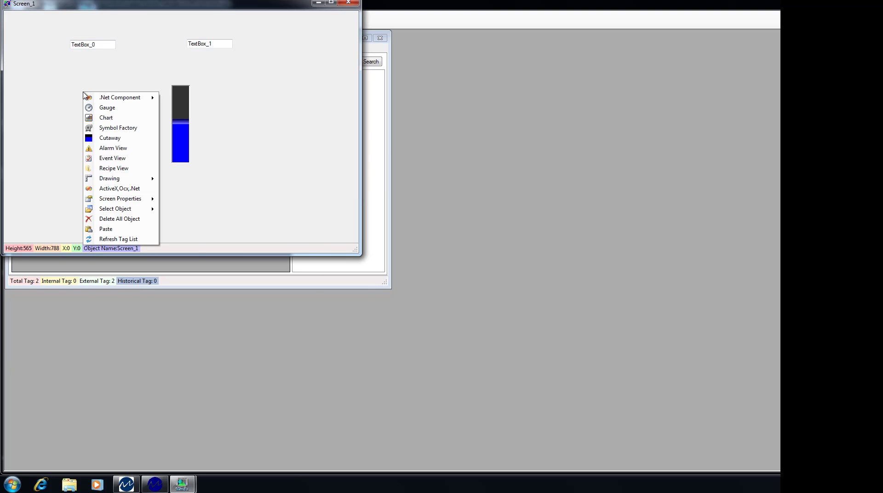
left_click(110, 107)
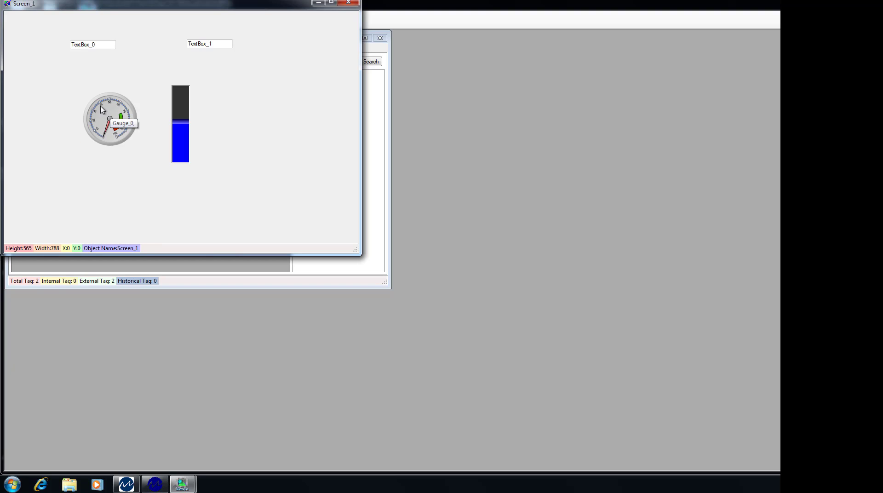
left_click(92, 106)
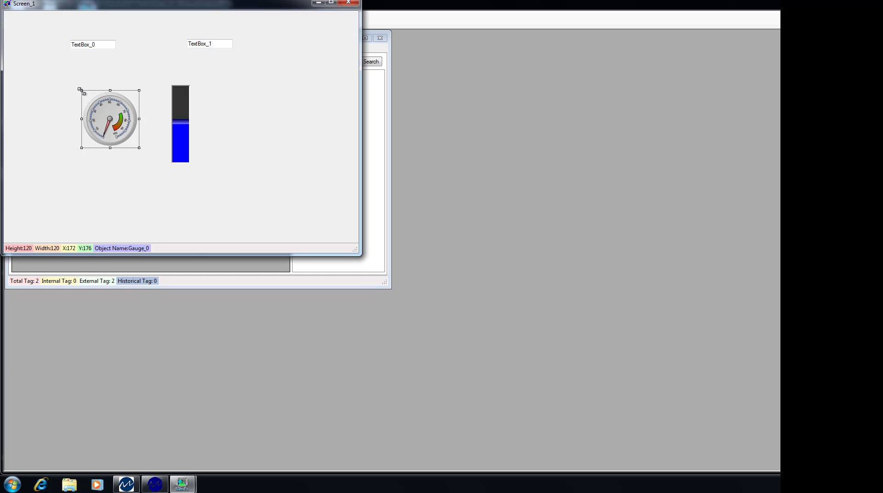
left_click_drag(81, 90, 37, 62)
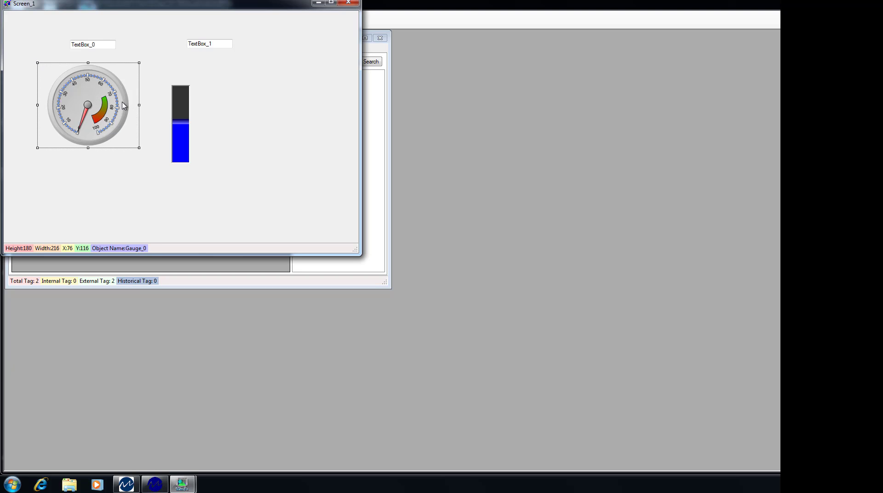
left_click_drag(123, 105, 124, 126)
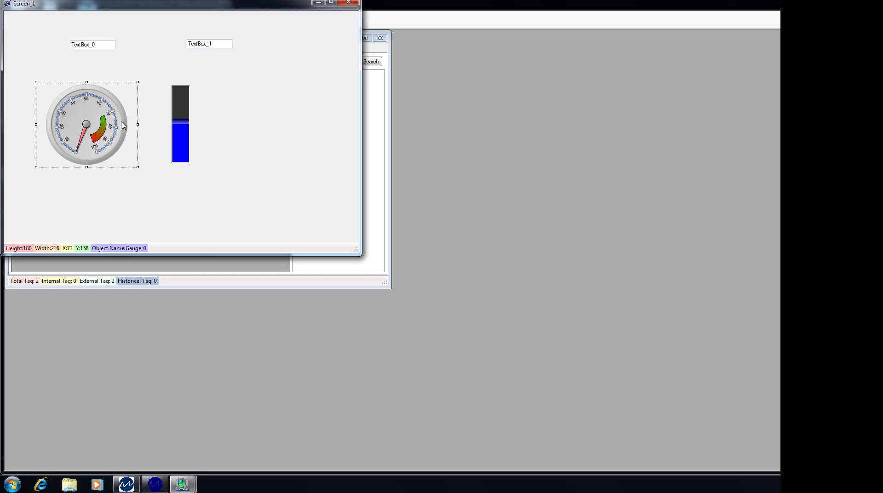
Step: Link the gauge's value property to the flow tag
right_click(123, 125)
mouse_move(171, 129)
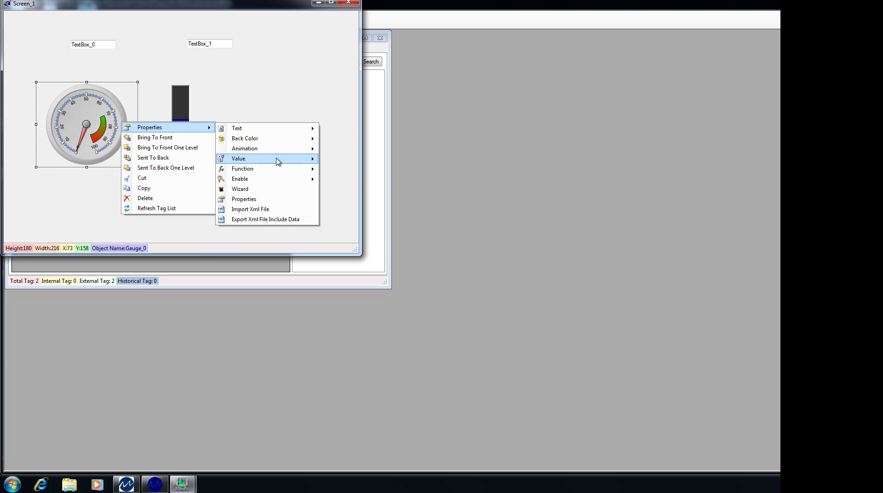
mouse_move(278, 161)
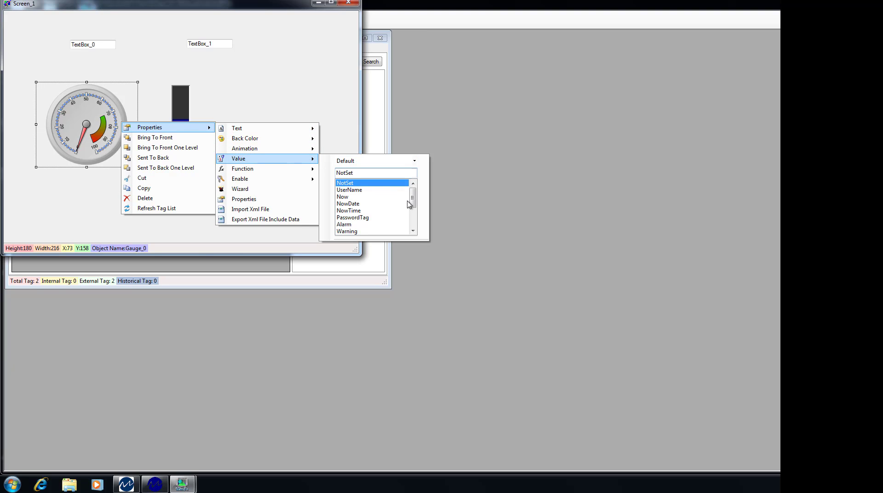
left_click(412, 230)
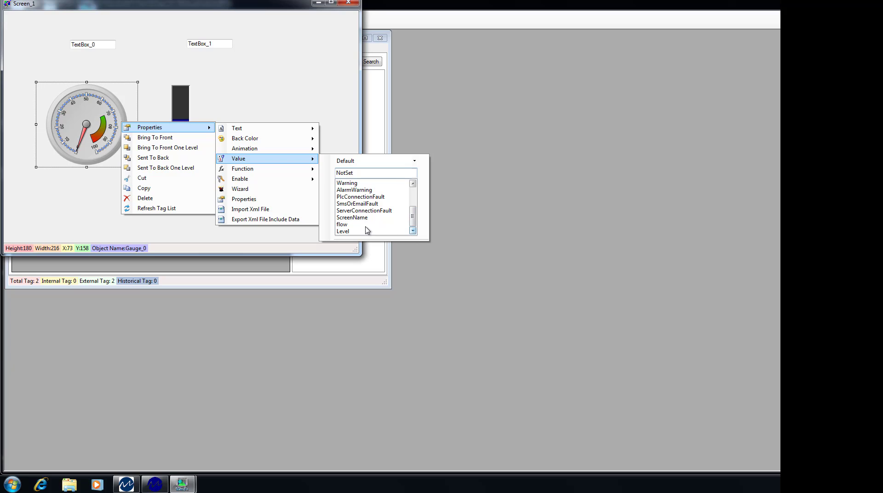
left_click(352, 224)
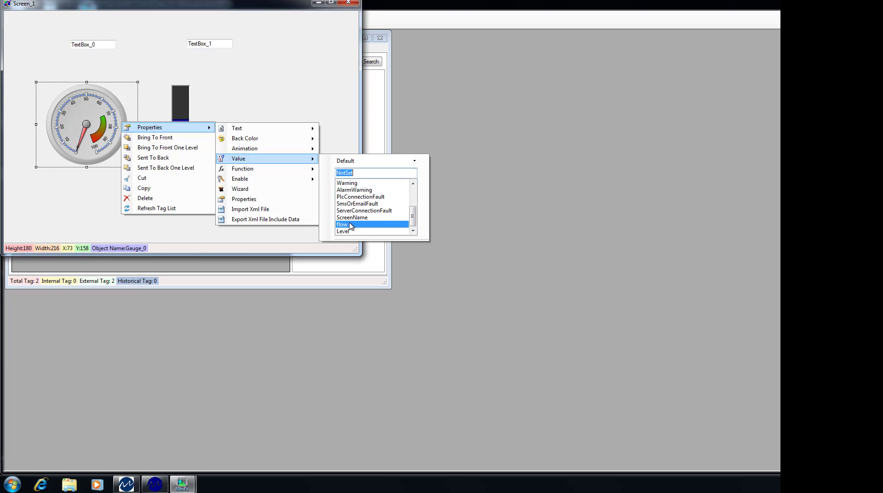
left_click(317, 82)
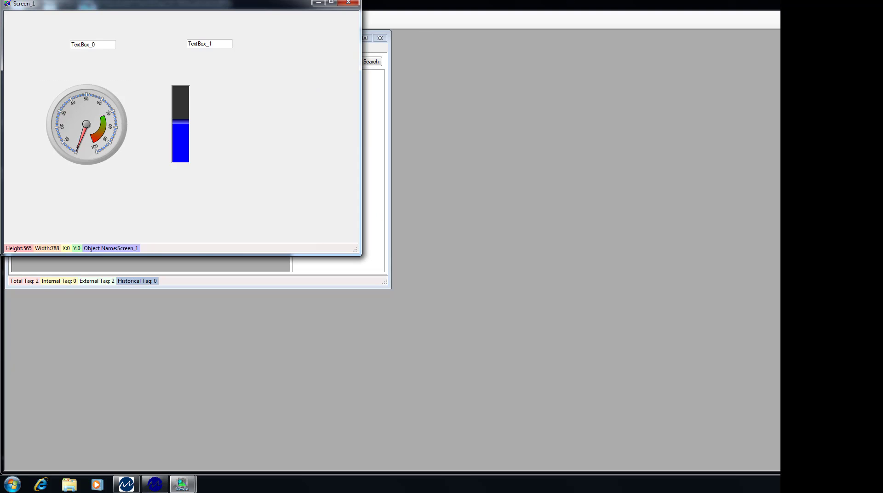
Step: Close the screen design and run the project, moving the running Screen_1 window down to uncover the MatrikonOPC Explorer server tree
key("alt+F4")
key("F5")
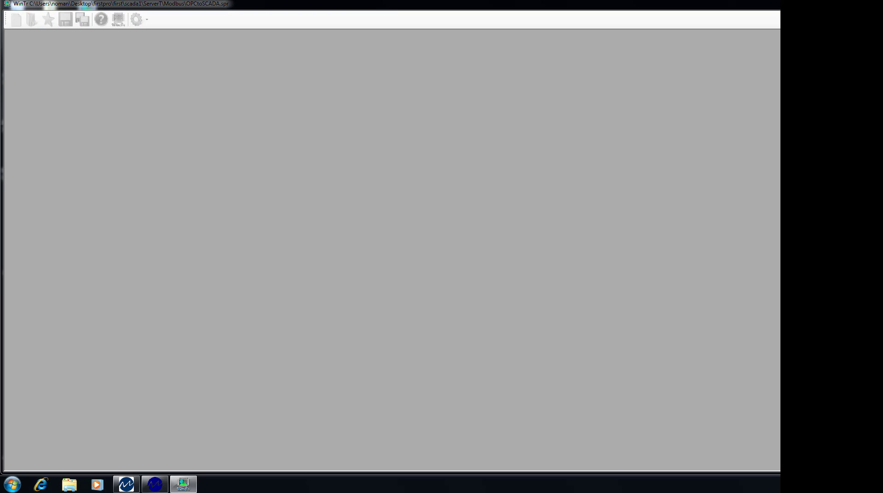
left_click(478, 272)
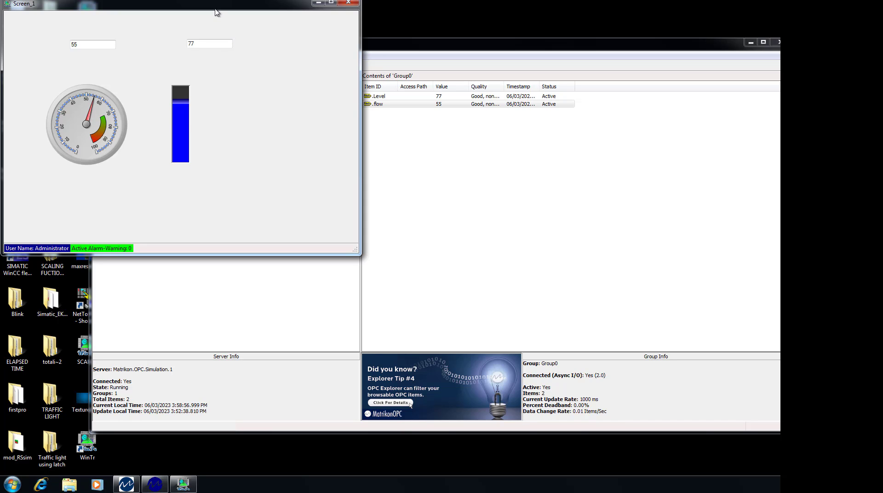
left_click_drag(222, 4, 268, 148)
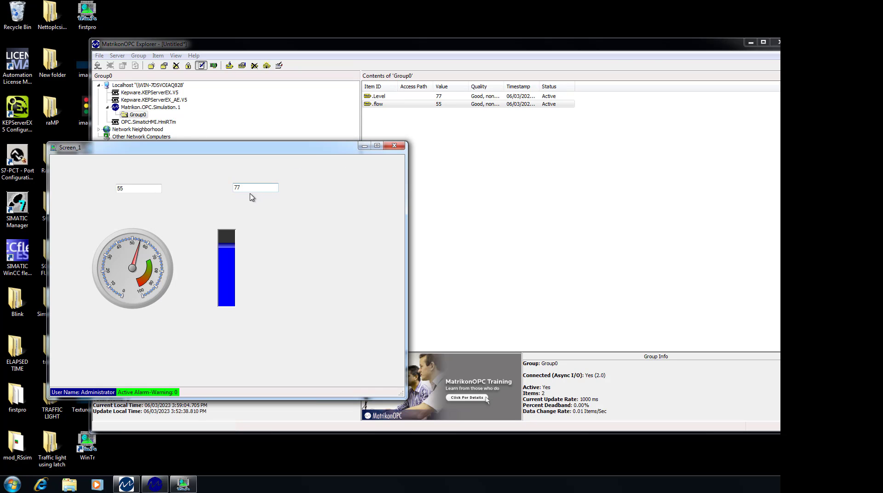
Step: Enter 88 in the flow text box and 44 in the Level text box on the running screen
left_click(129, 188)
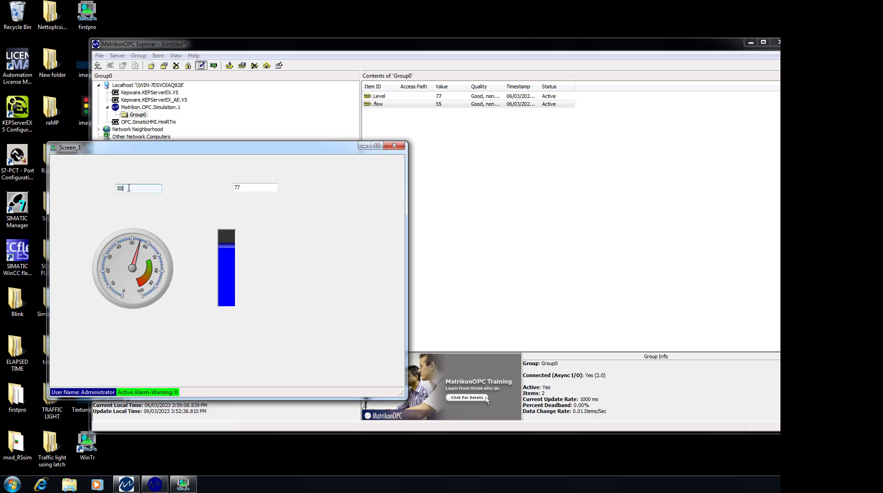
key("Return")
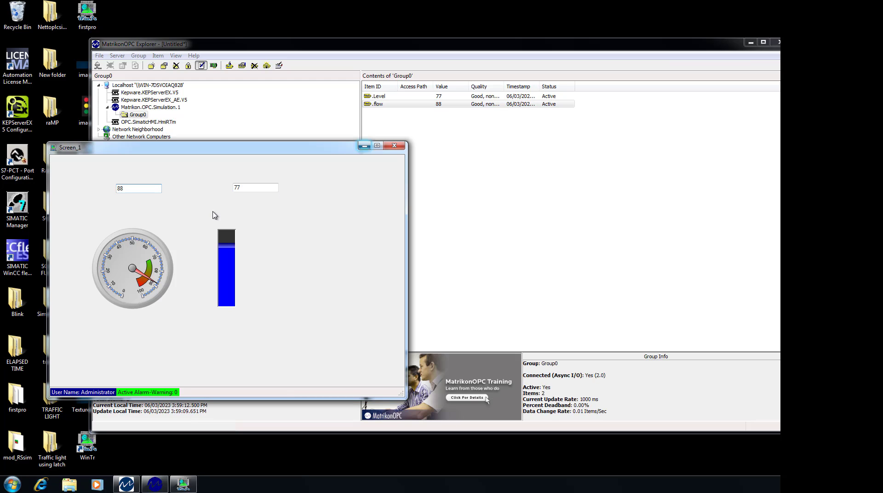
left_click(246, 187)
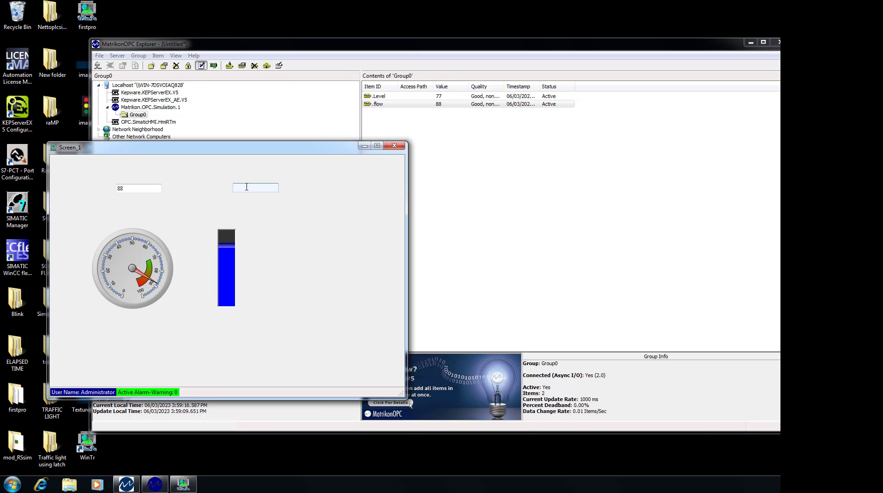
type("44")
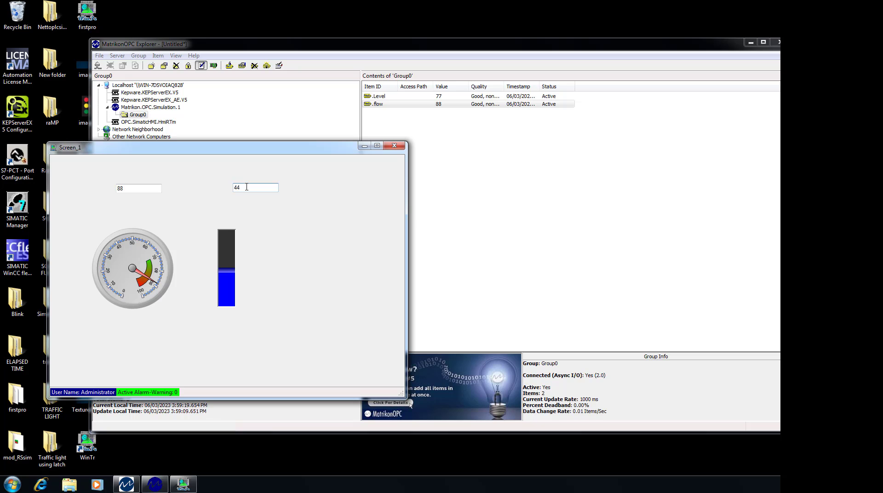